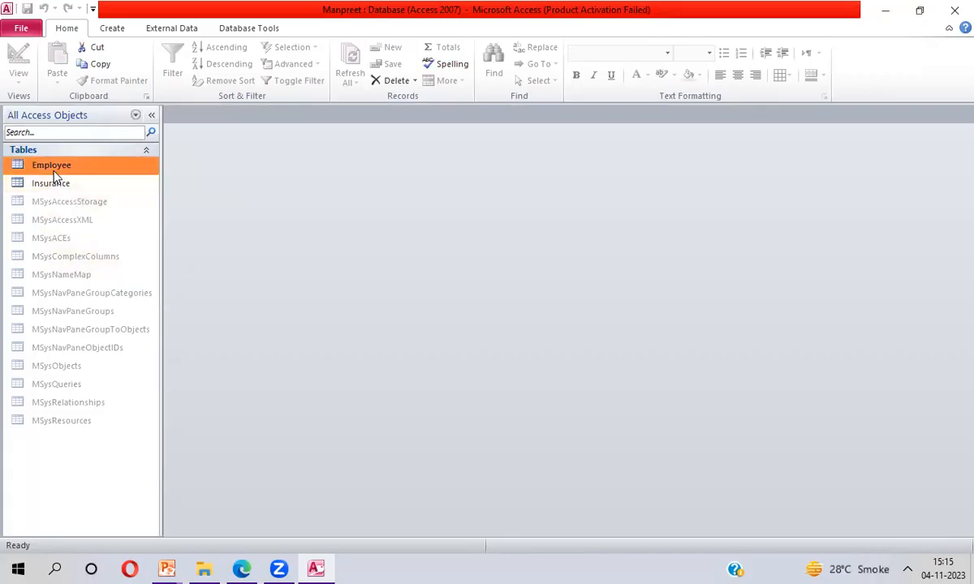
# - Open the Employee and Insurance tables to review their data, then close Access
pyautogui.doubleClick(54, 168)
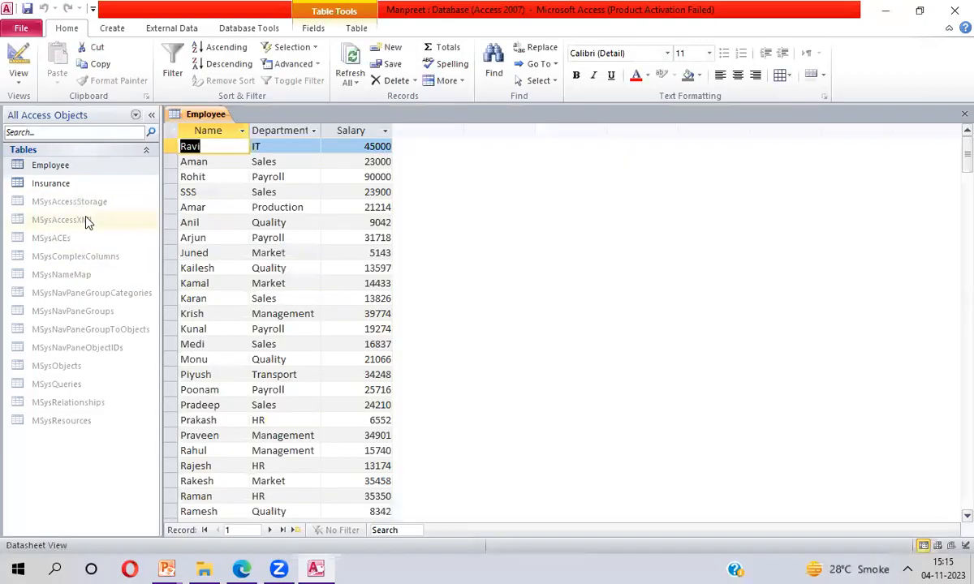
pyautogui.doubleClick(57, 189)
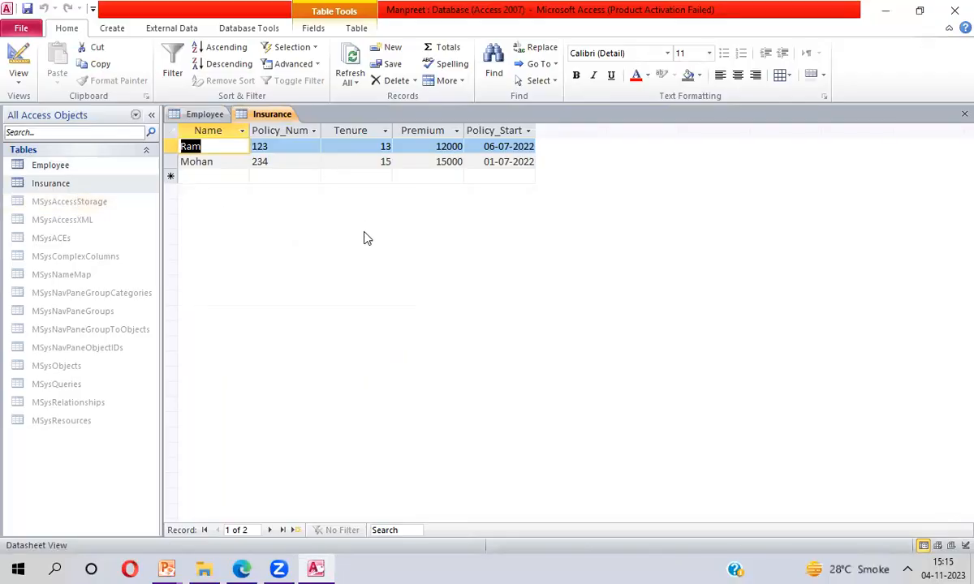
pyautogui.doubleClick(62, 169)
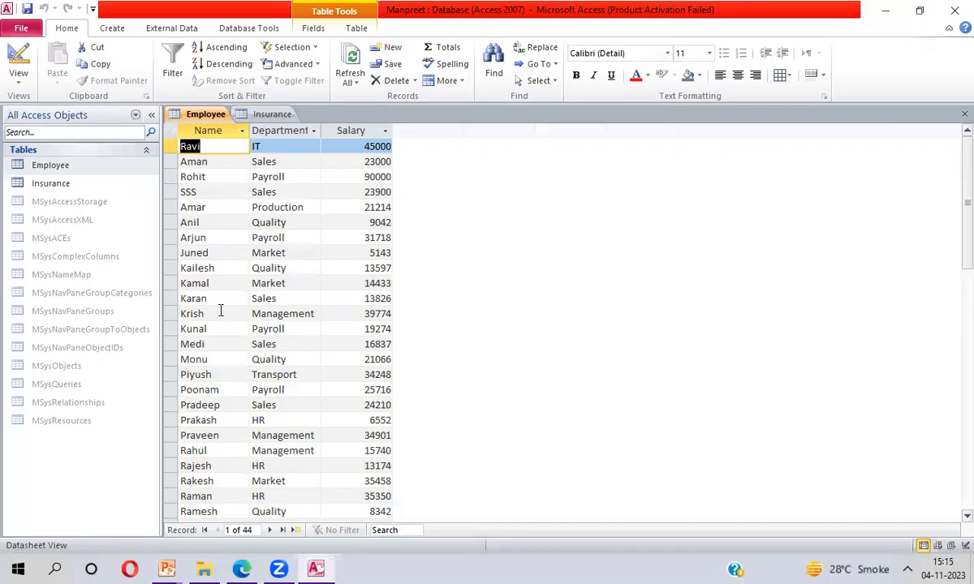
pyautogui.click(953, 11)
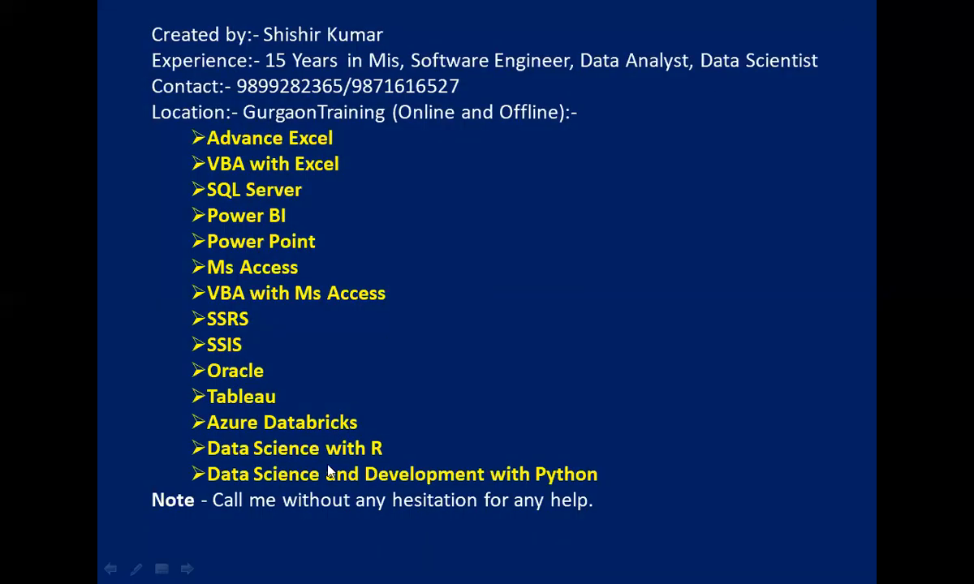
pyautogui.hotkey('alt', 'Tab')
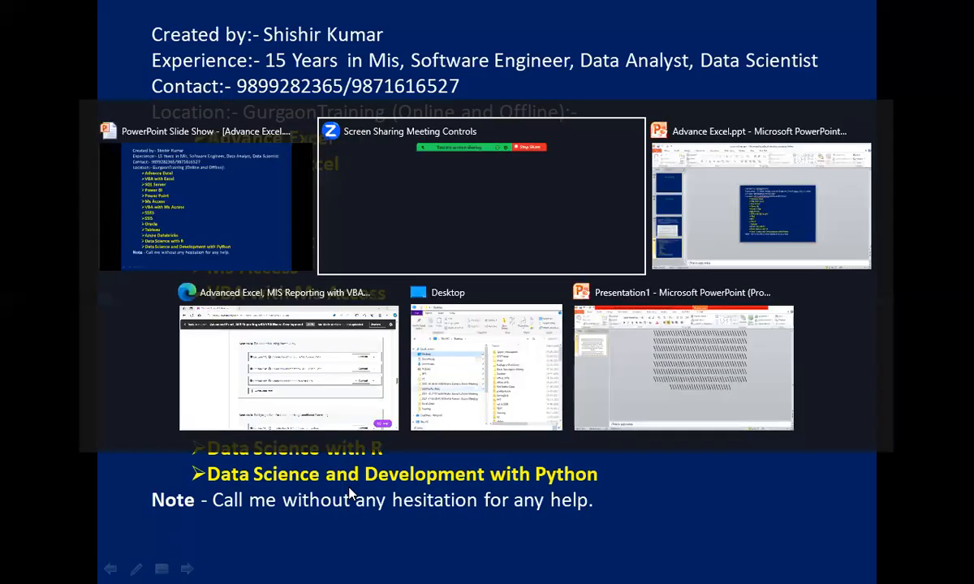
pyautogui.hotkey('alt', 'Tab')
pyautogui.hotkey('alt', 'Tab')
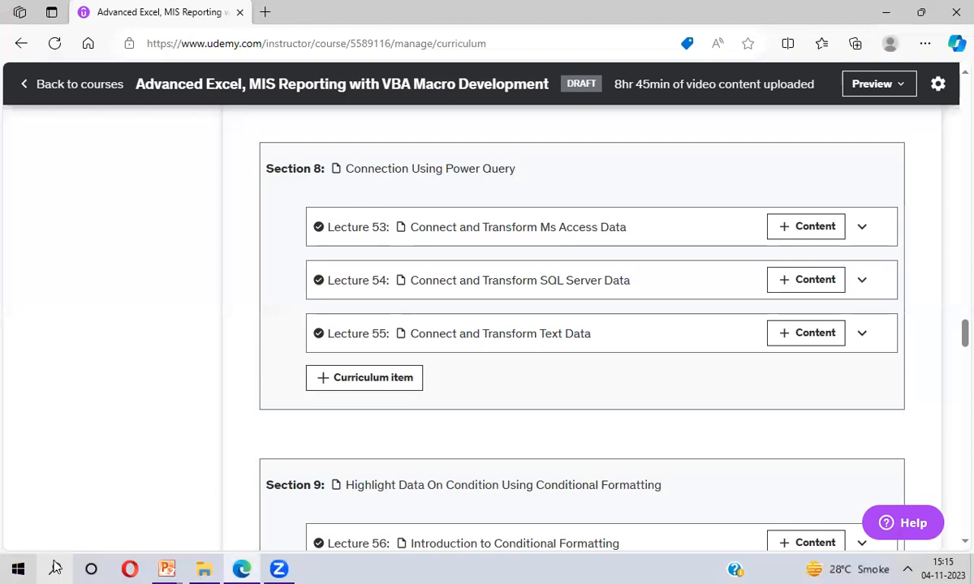
# - Launch Microsoft Excel 2010 through the Start search and dismiss the Office activation wizard
pyautogui.click(55, 568)
pyautogui.click(56, 568)
pyautogui.click(55, 568)
pyautogui.click(55, 568)
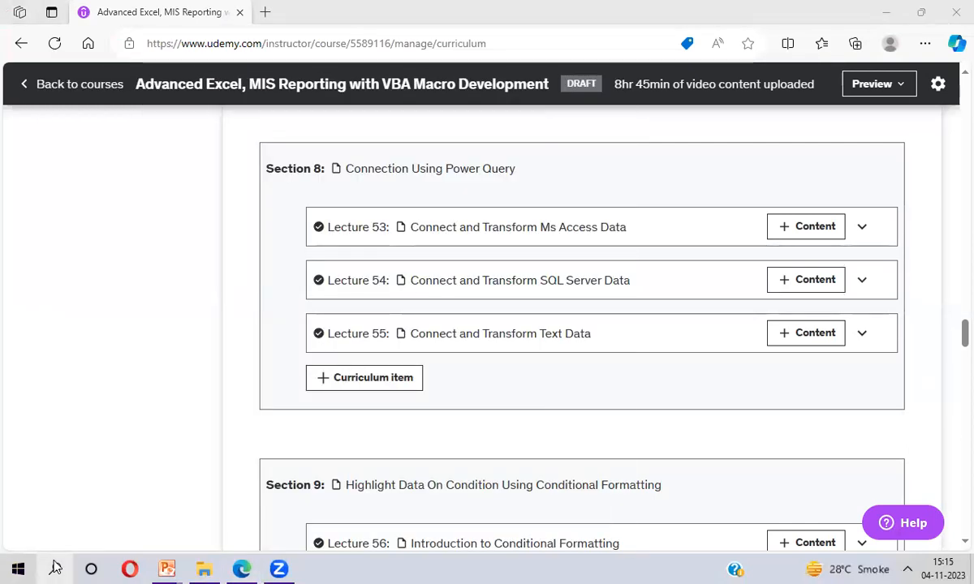
pyautogui.click(55, 568)
pyautogui.write('excel')
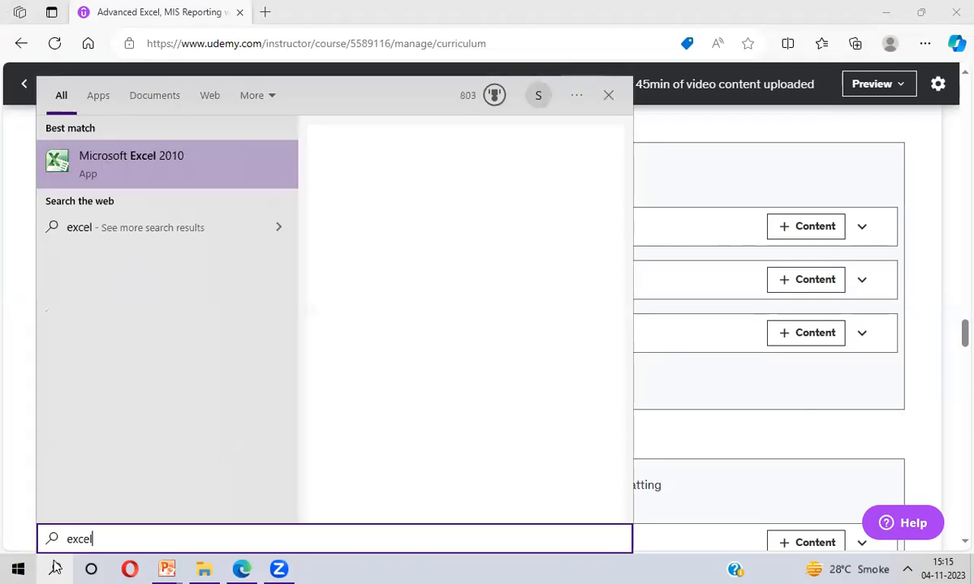
pyautogui.press('Return')
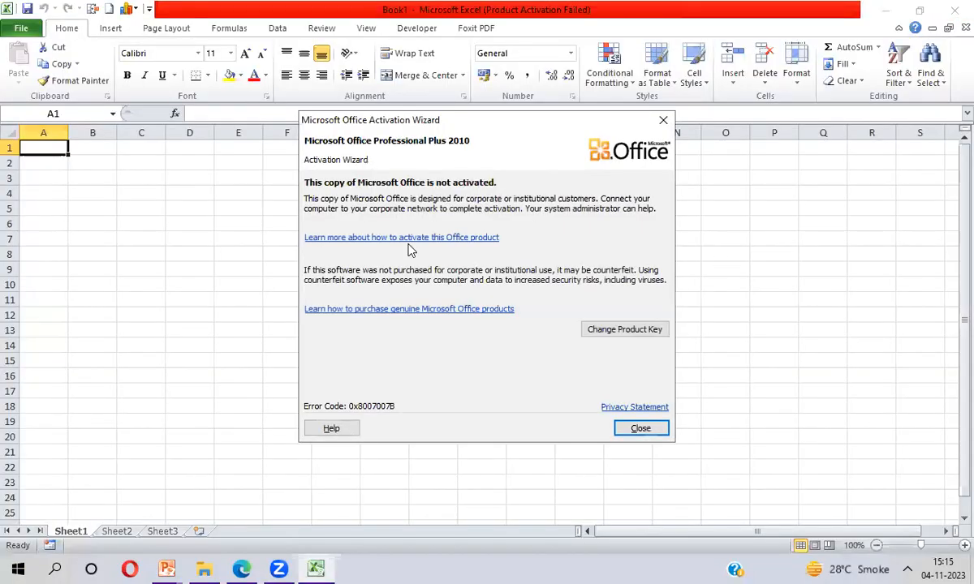
pyautogui.click(641, 428)
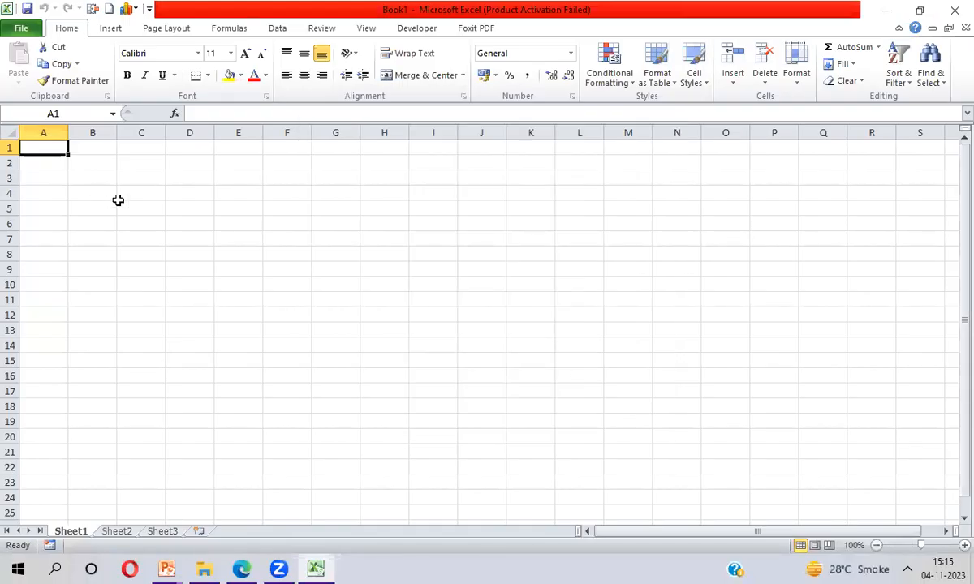
# - Import the Employee table from Manpreet.accdb on the Desktop as a table at cell A1
pyautogui.click(279, 28)
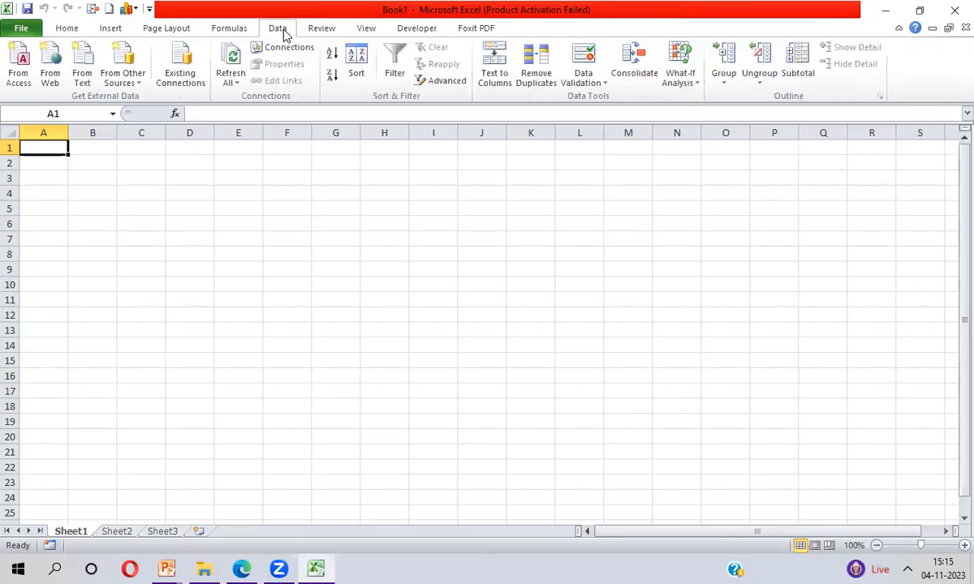
pyautogui.click(19, 80)
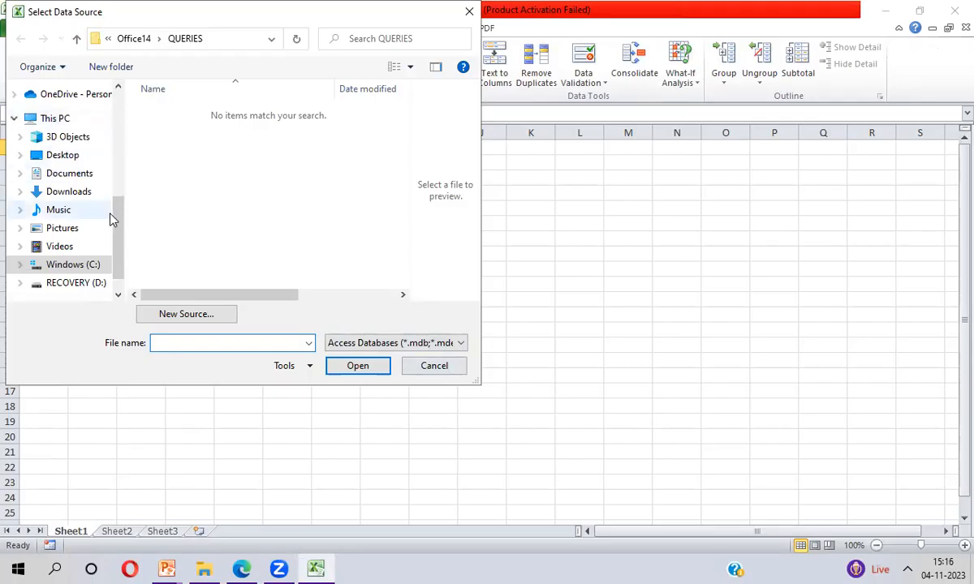
pyautogui.click(72, 160)
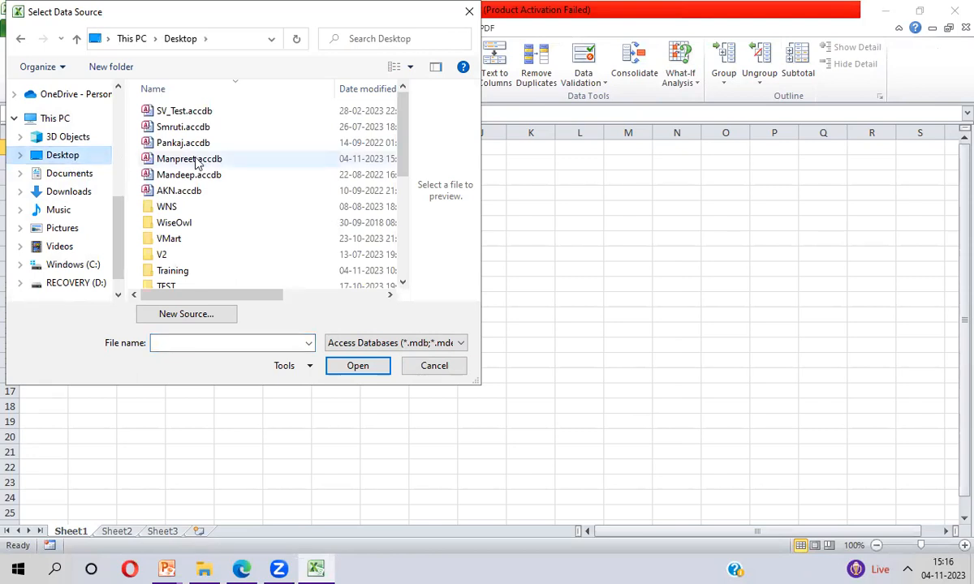
pyautogui.click(186, 162)
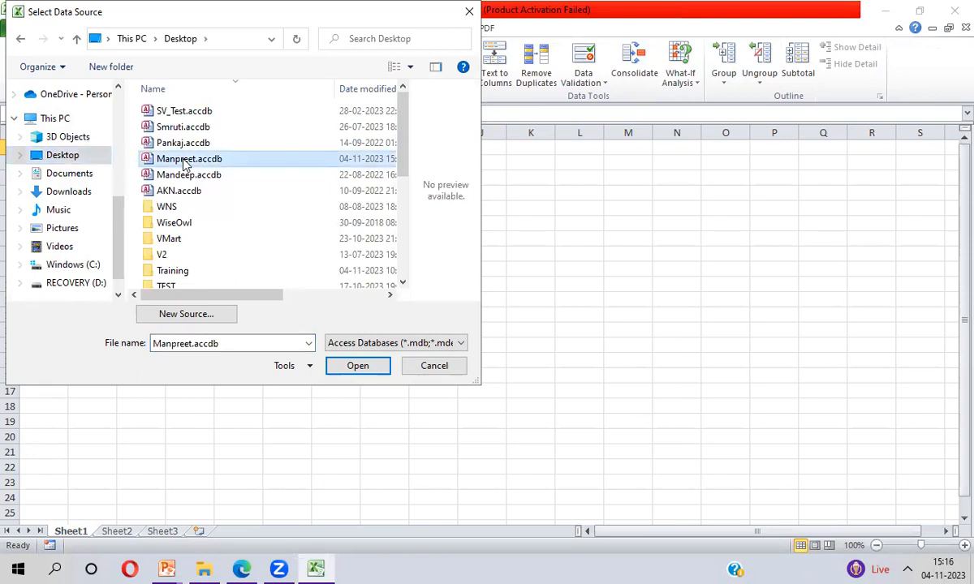
pyautogui.doubleClick(183, 160)
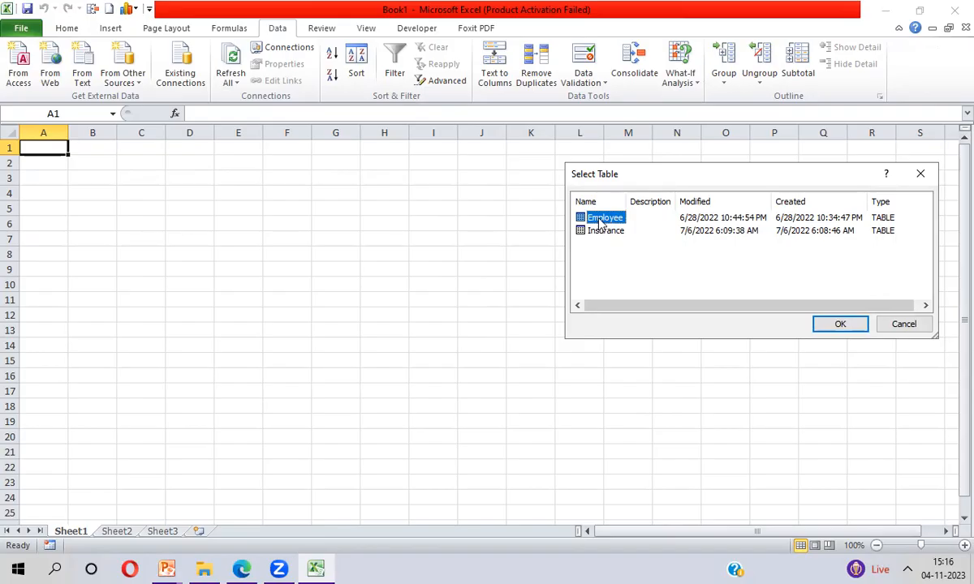
pyautogui.doubleClick(600, 222)
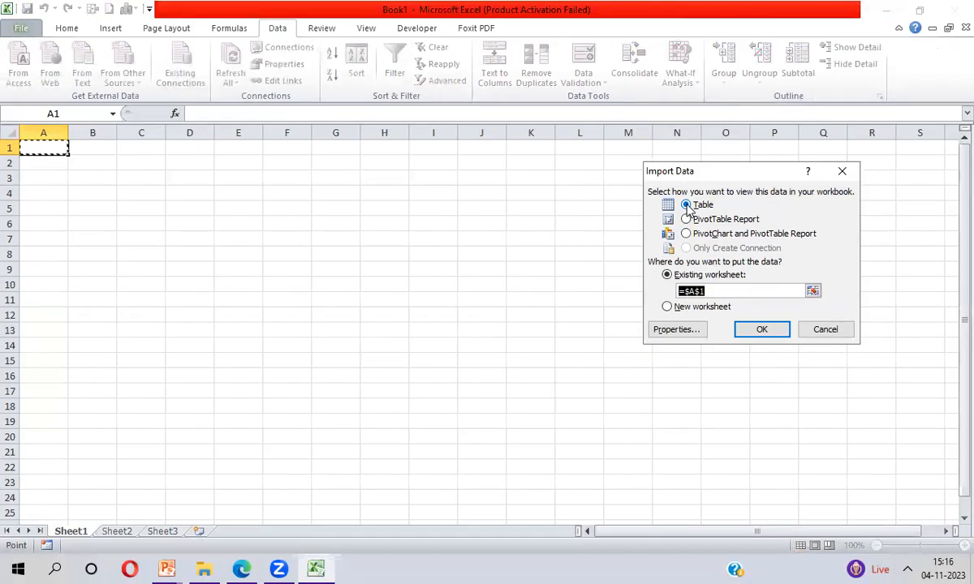
pyautogui.click(761, 329)
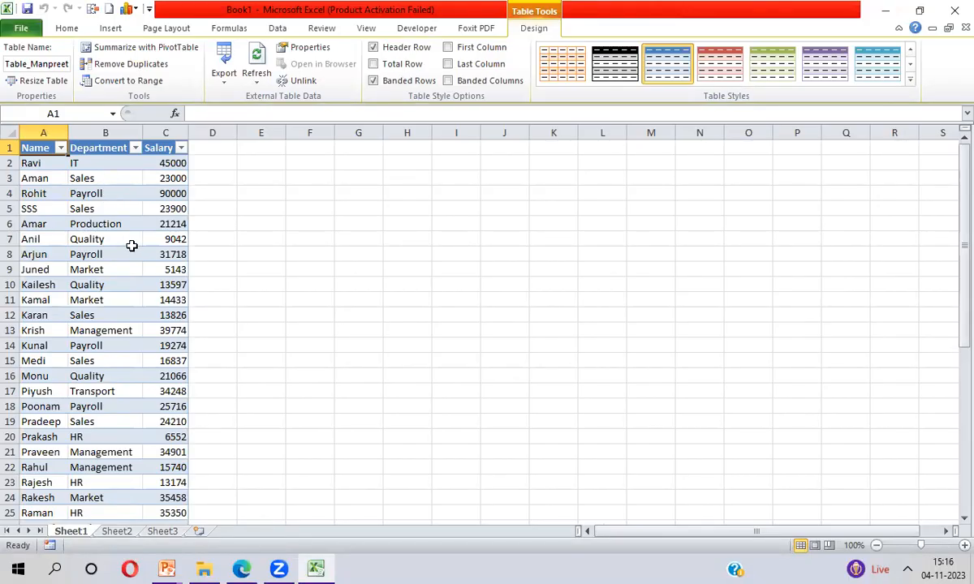
# - Delete columns A to C holding the imported Employee table and return to cell A1
pyautogui.click(30, 130)
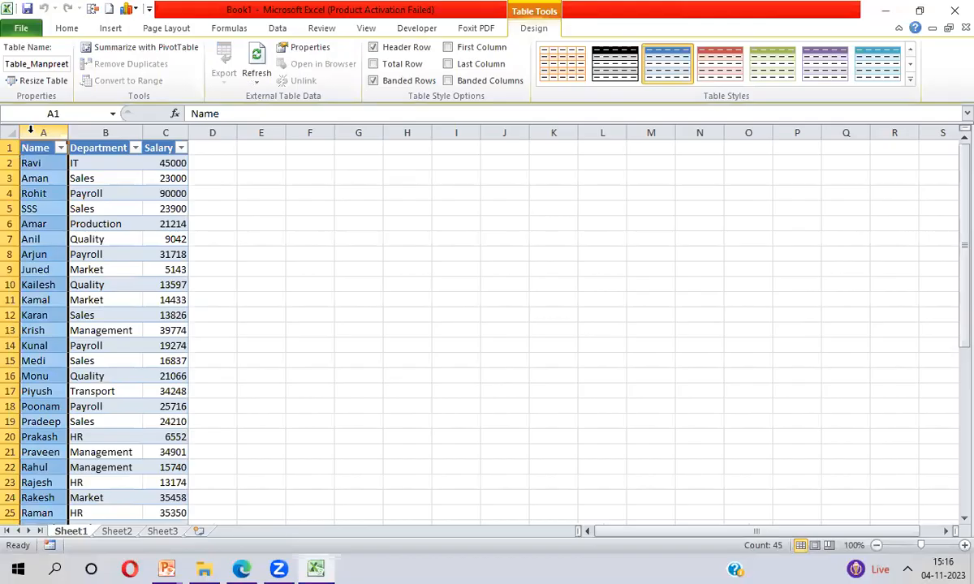
pyautogui.hotkey('shift', 'Right')
pyautogui.hotkey('shift', 'Right')
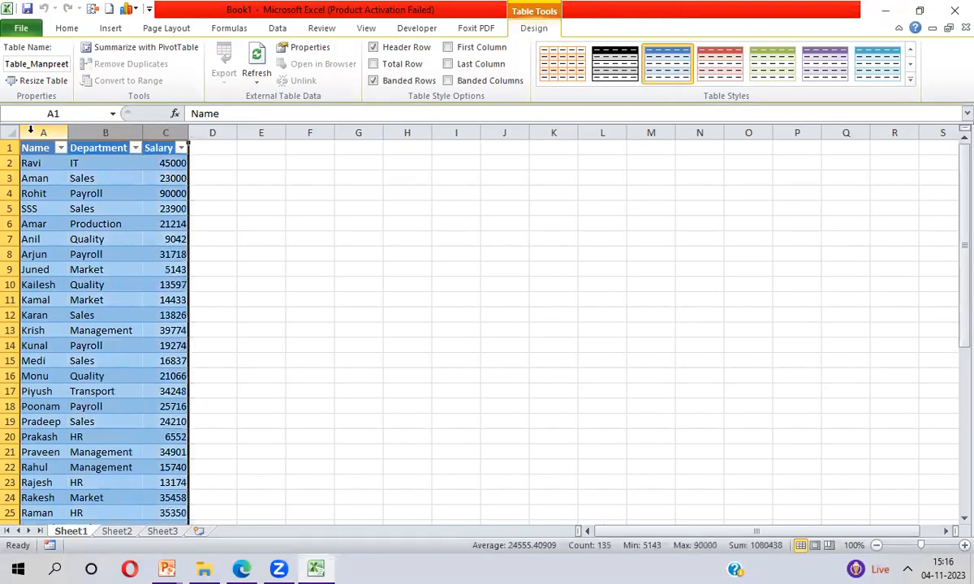
pyautogui.hotkey('ctrl', '-')
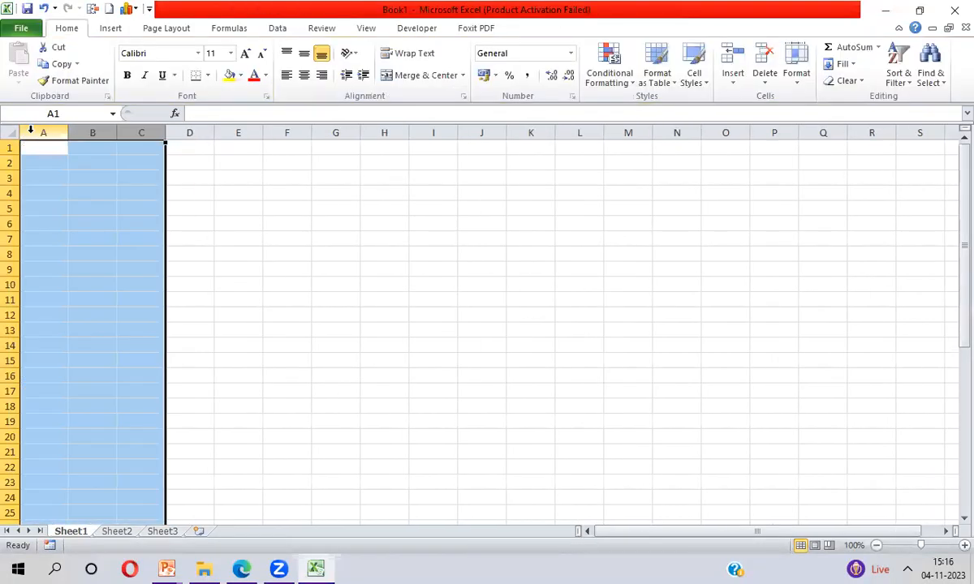
pyautogui.hotkey('ctrl', 'Home')
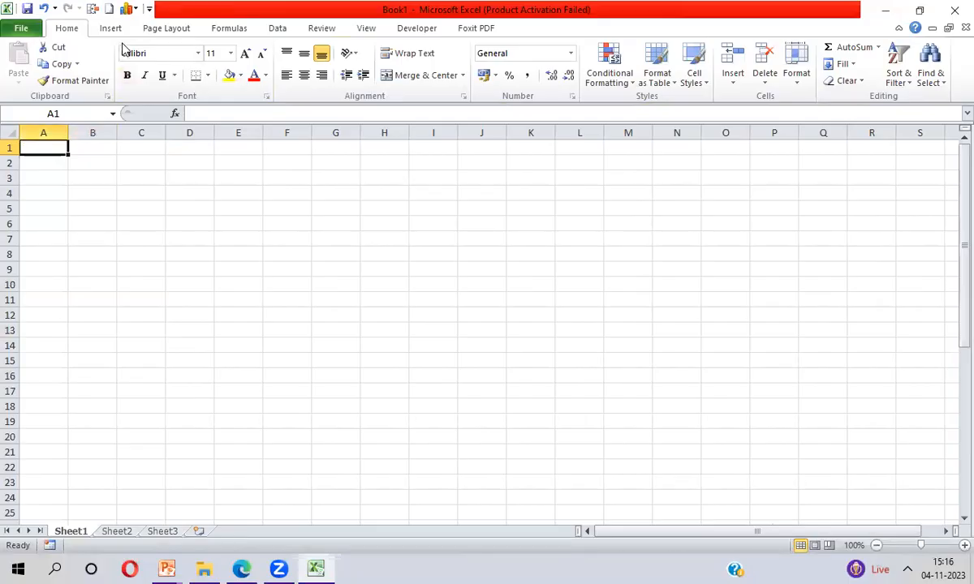
# - Import the Employee table from Manpreet.accdb on the Desktop as a PivotTable Report at cell A1
pyautogui.click(278, 29)
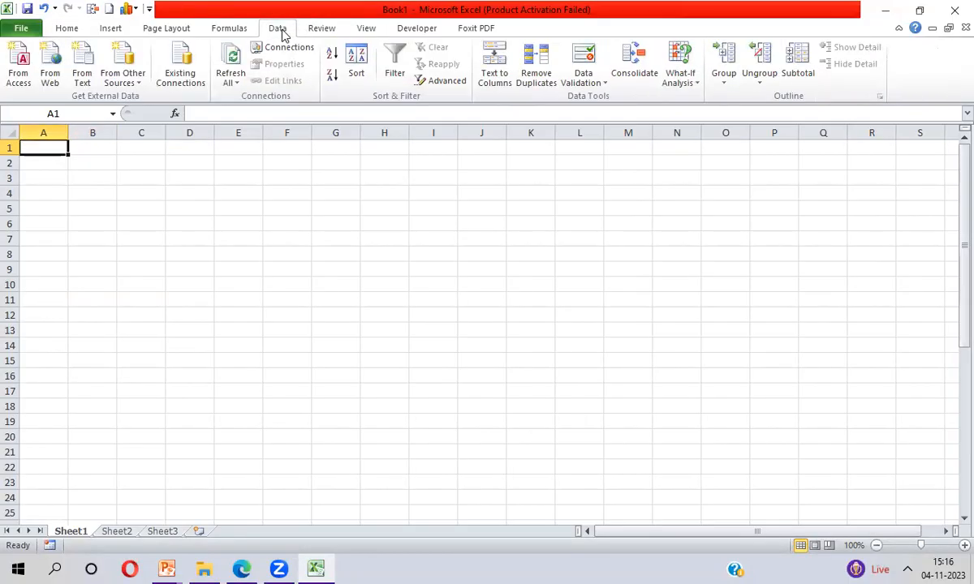
pyautogui.click(20, 78)
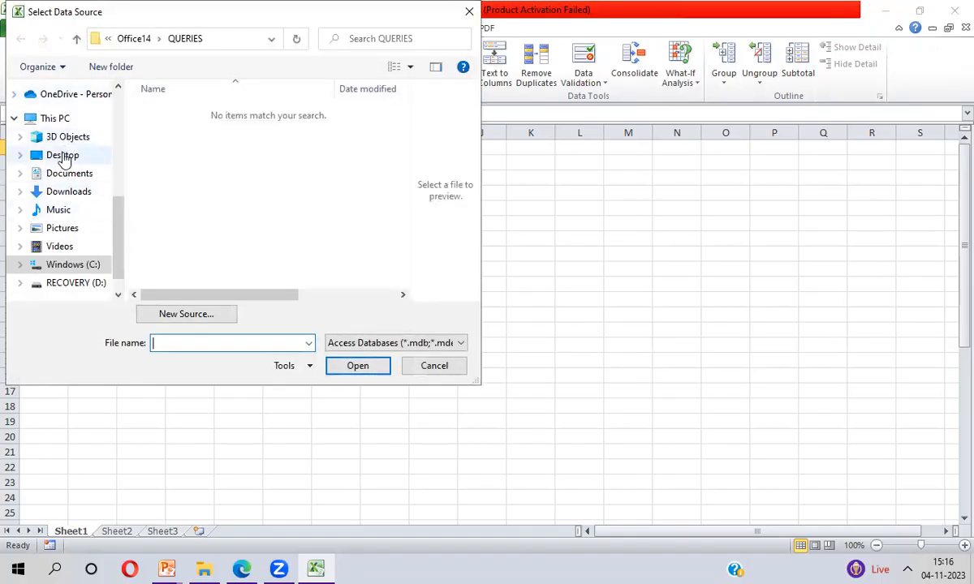
pyautogui.click(63, 156)
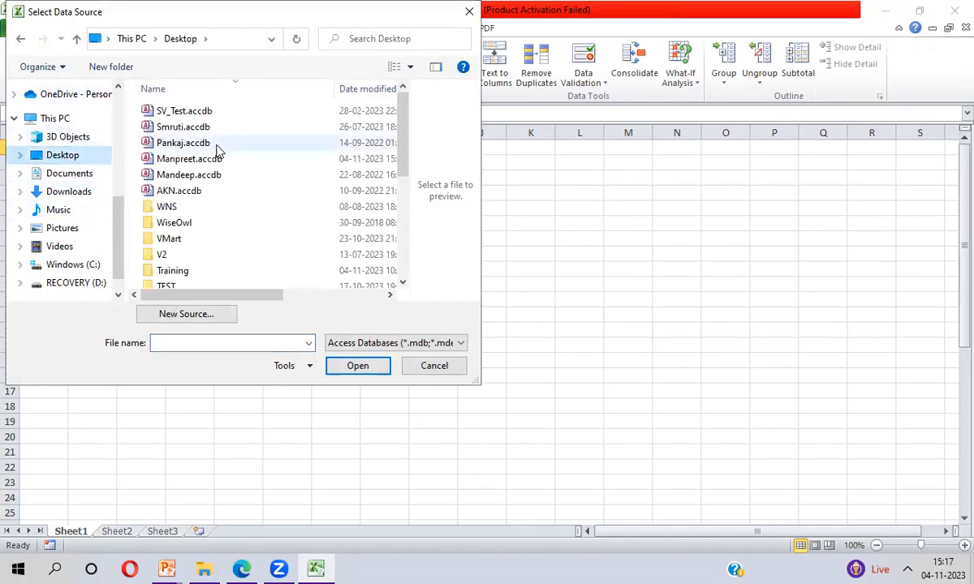
pyautogui.doubleClick(188, 161)
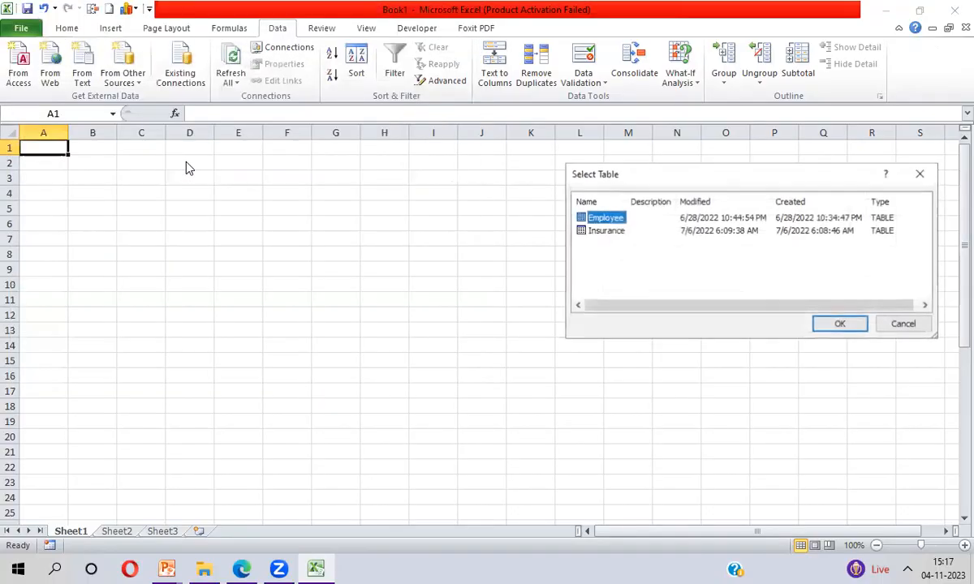
pyautogui.doubleClick(604, 219)
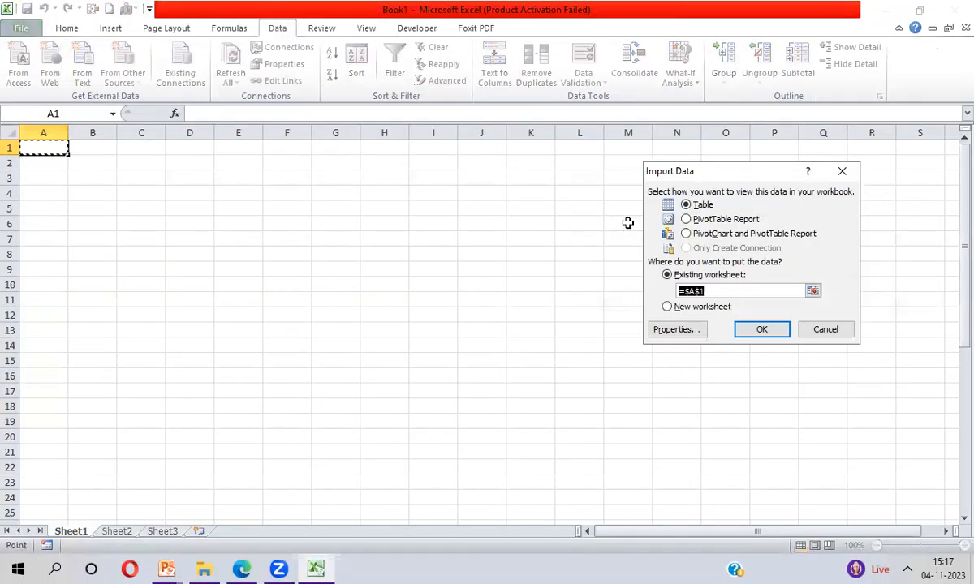
pyautogui.click(686, 220)
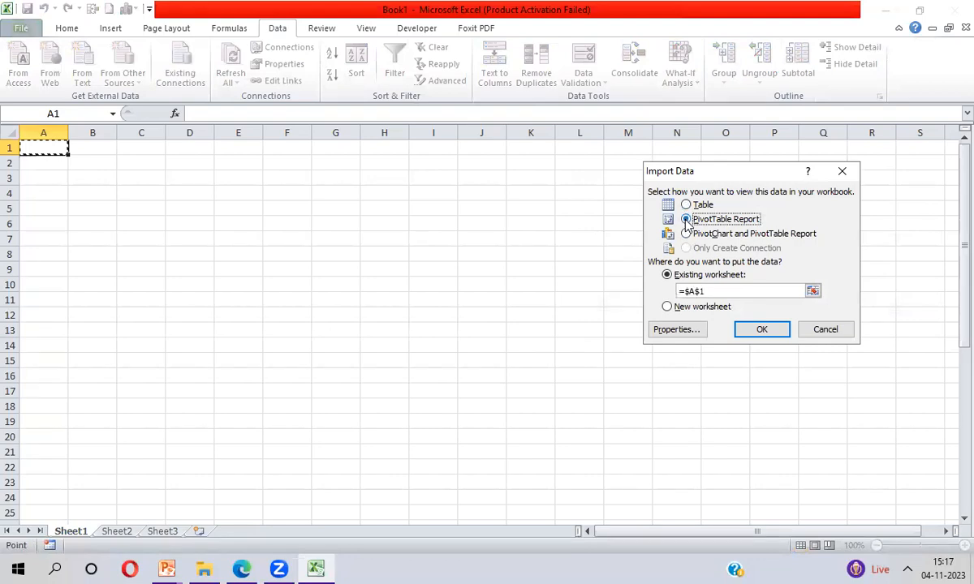
pyautogui.click(755, 330)
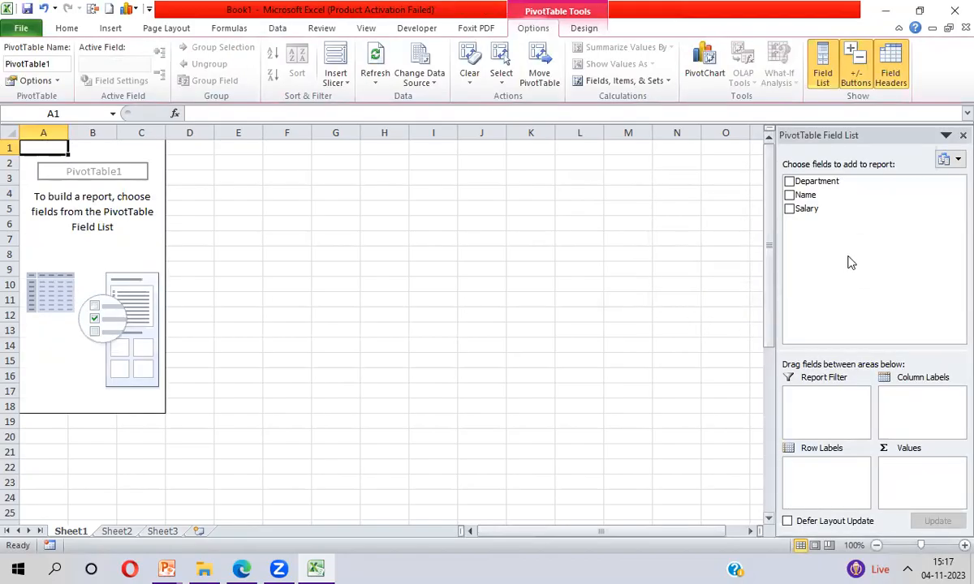
# - Add the Name, Department and Salary fields to the PivotTable
pyautogui.click(789, 195)
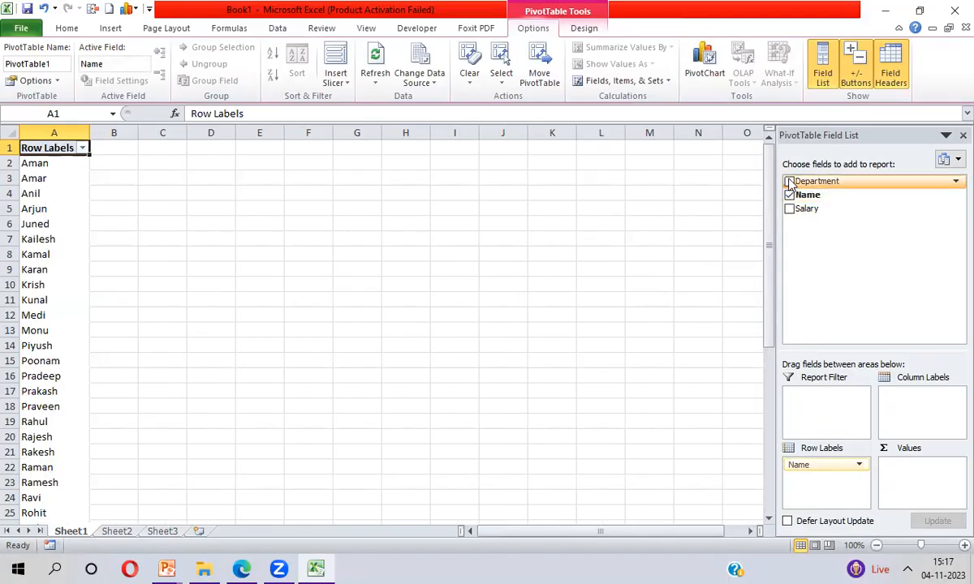
pyautogui.click(788, 181)
pyautogui.click(788, 209)
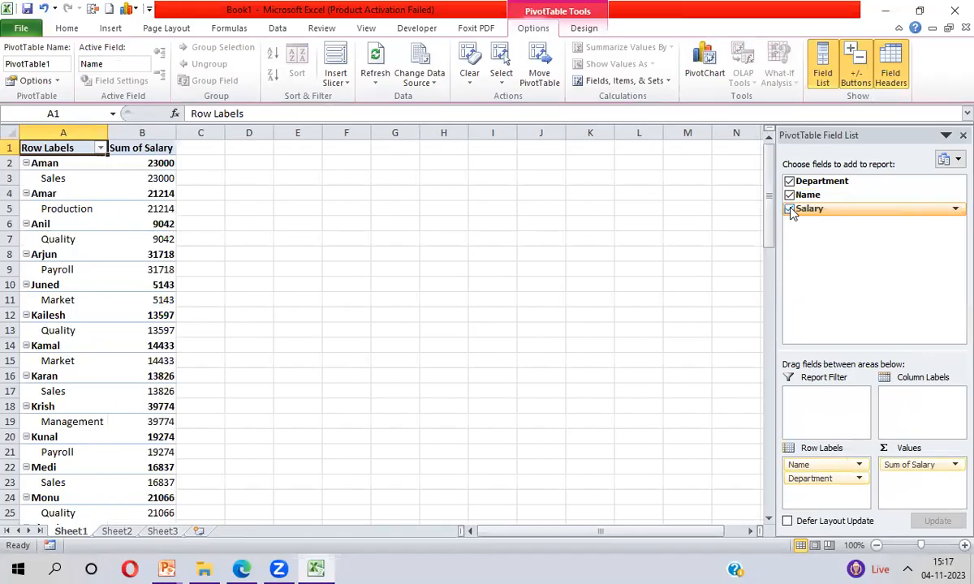
# - Turn off the PivotTable's grand totals for rows and columns and hide its subtotals
pyautogui.click(581, 31)
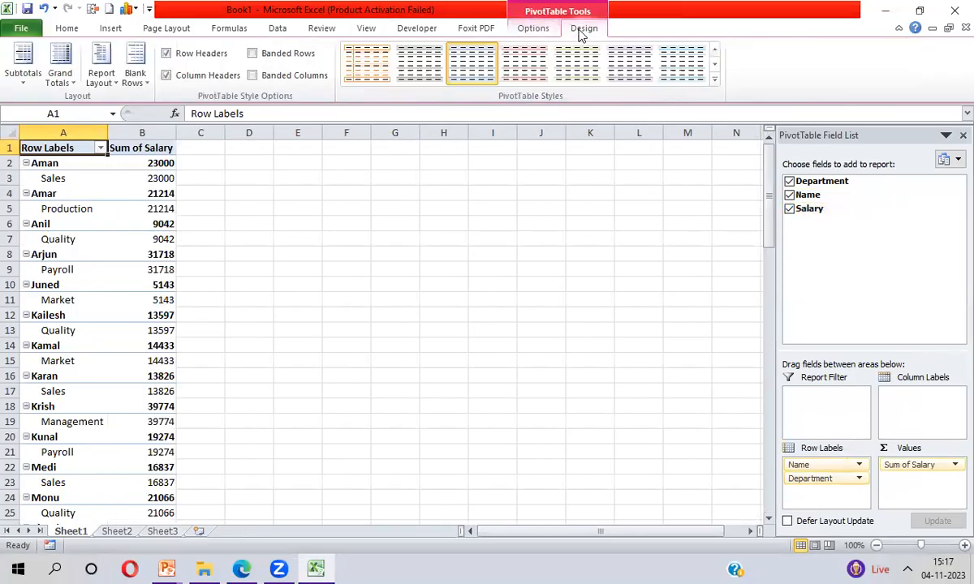
pyautogui.click(60, 81)
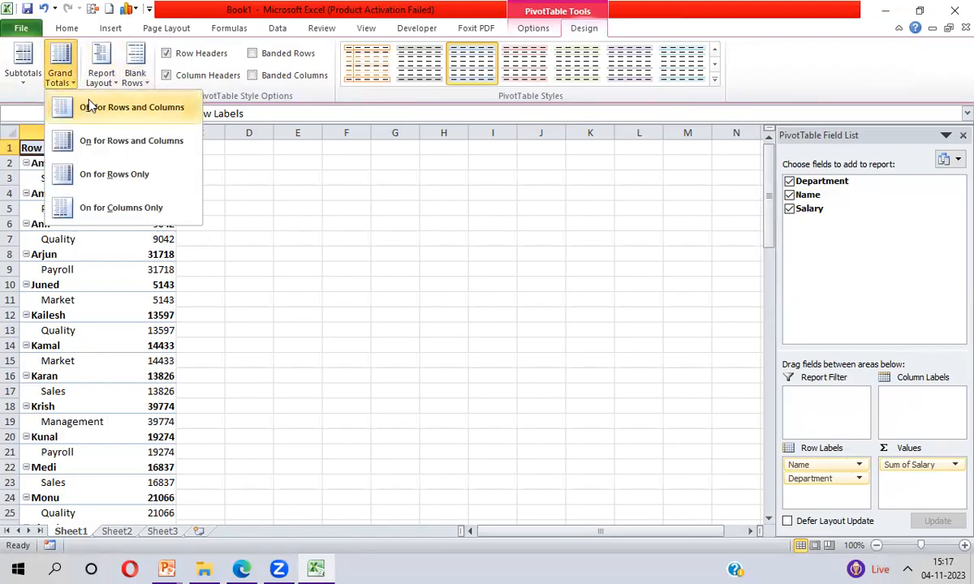
pyautogui.click(89, 106)
pyautogui.click(22, 69)
pyautogui.click(49, 115)
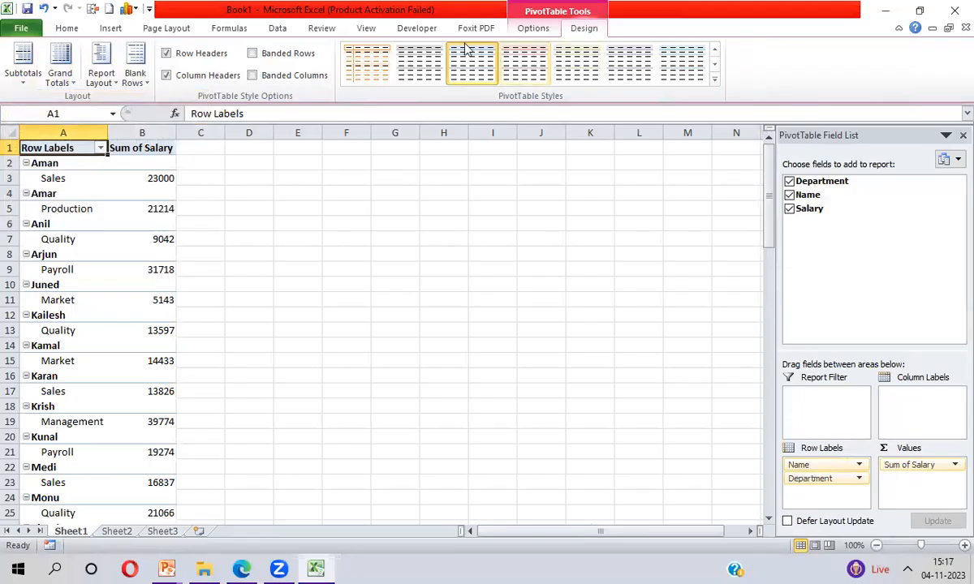
pyautogui.click(533, 28)
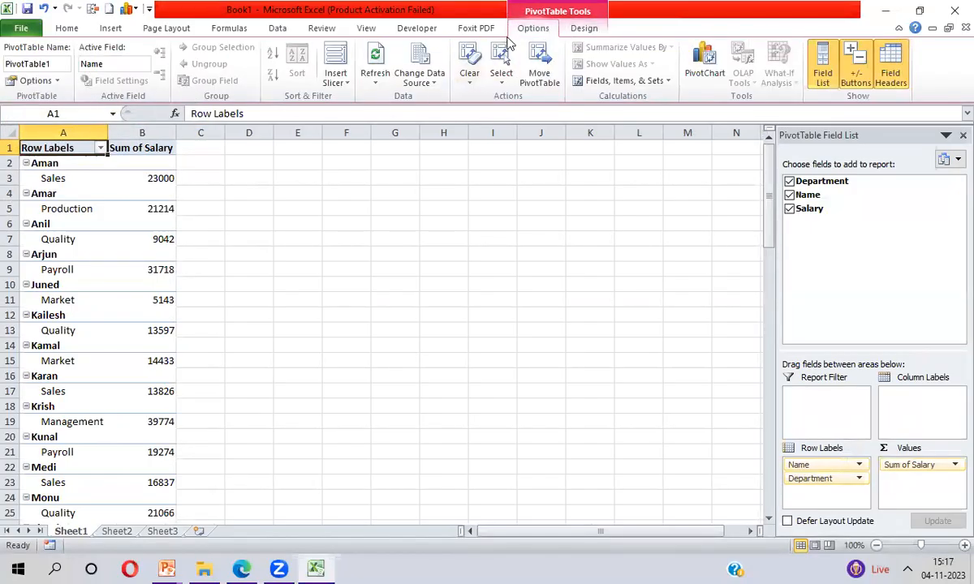
pyautogui.click(584, 28)
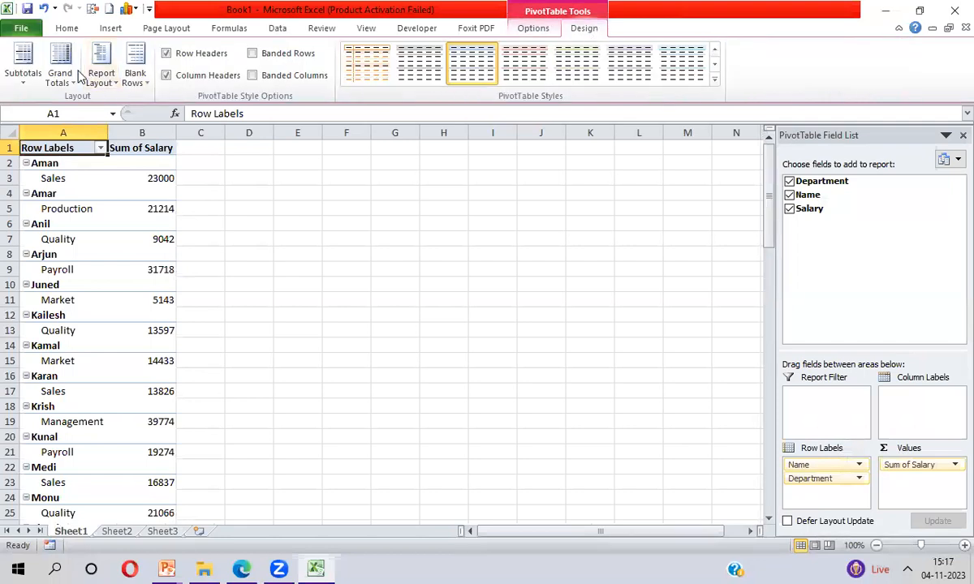
# - Switch the PivotTable's report layout to Tabular Form
pyautogui.click(95, 87)
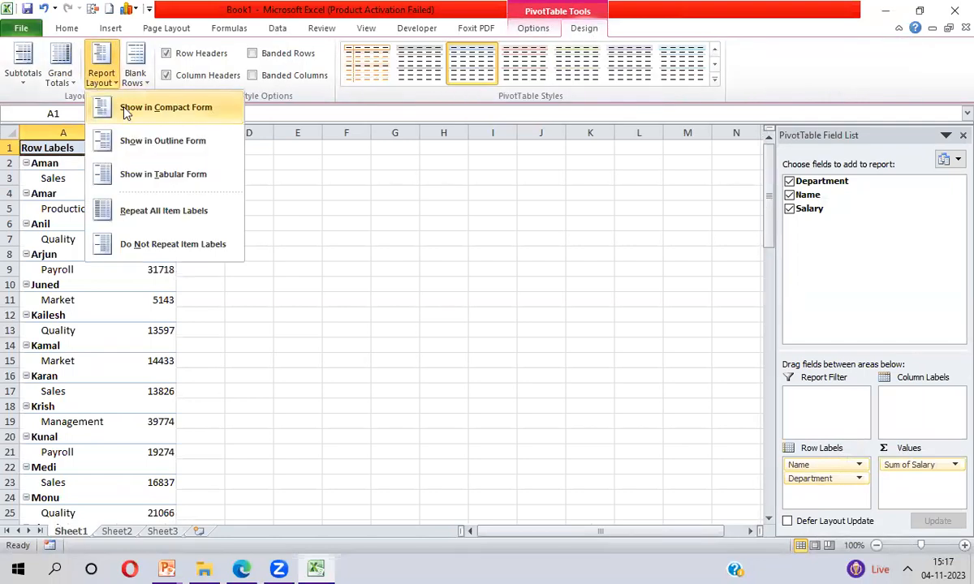
pyautogui.click(138, 168)
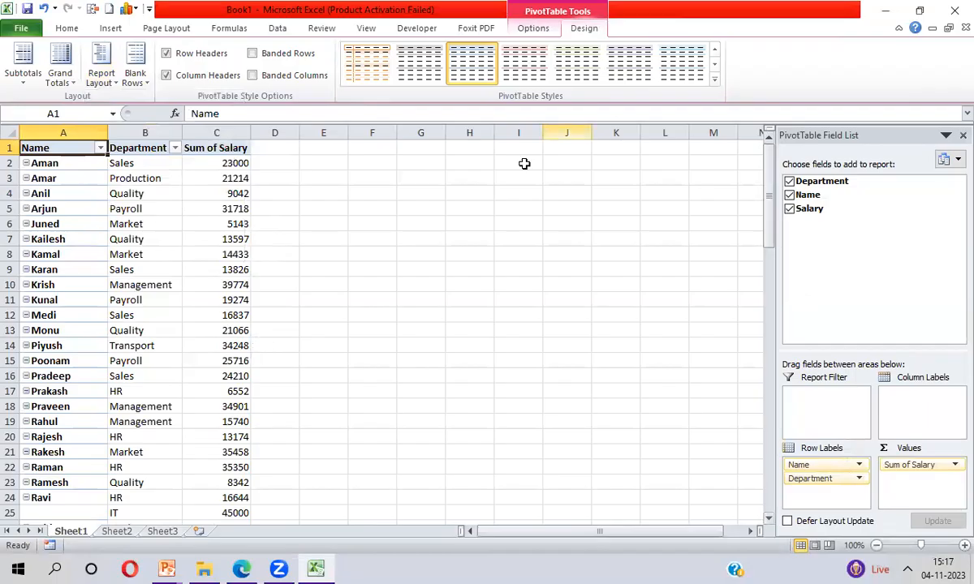
# - Delete columns A to C holding the PivotTable and select cell A1
pyautogui.click(44, 132)
pyautogui.hotkey('shift', 'Right')
pyautogui.hotkey('shift', 'Right')
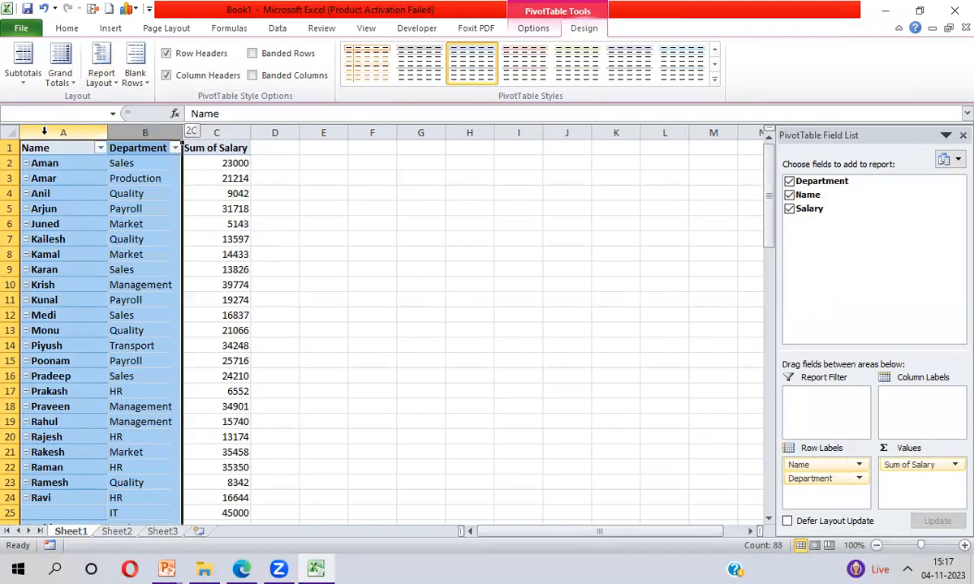
pyautogui.hotkey('alt', 'e')
pyautogui.press('d')
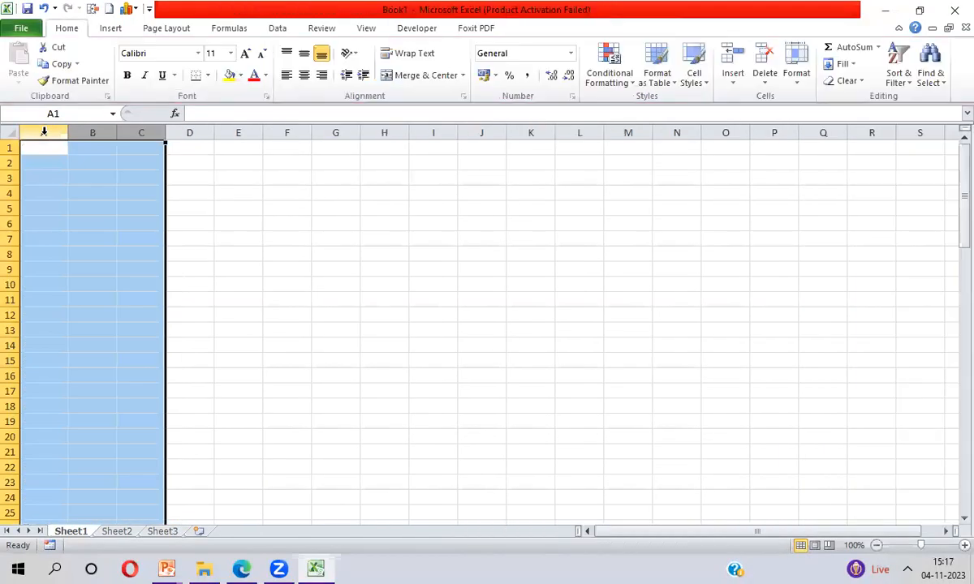
pyautogui.click(60, 145)
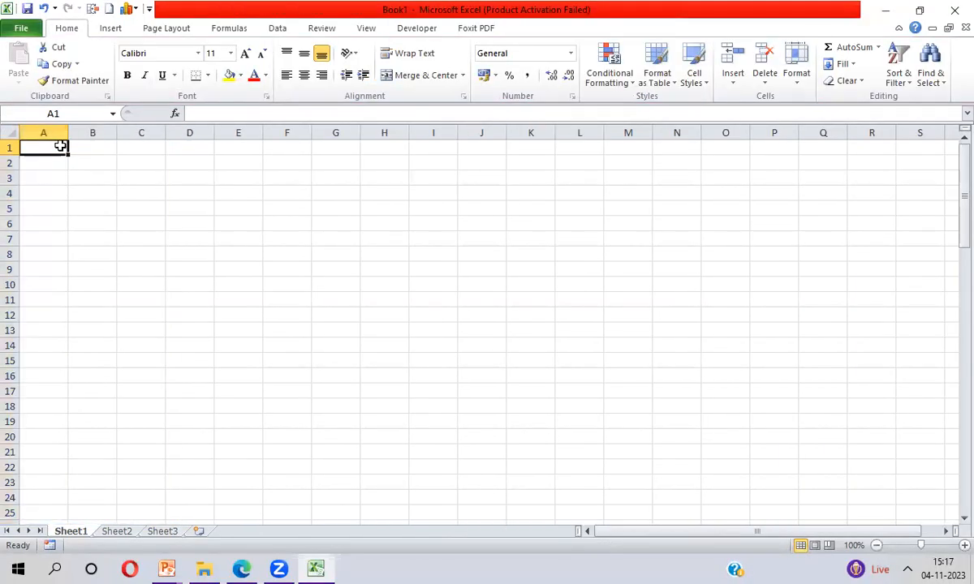
# - Import the Employee table from Manpreet.accdb on the Desktop as a PivotChart and PivotTable Report at cell A1
pyautogui.click(277, 30)
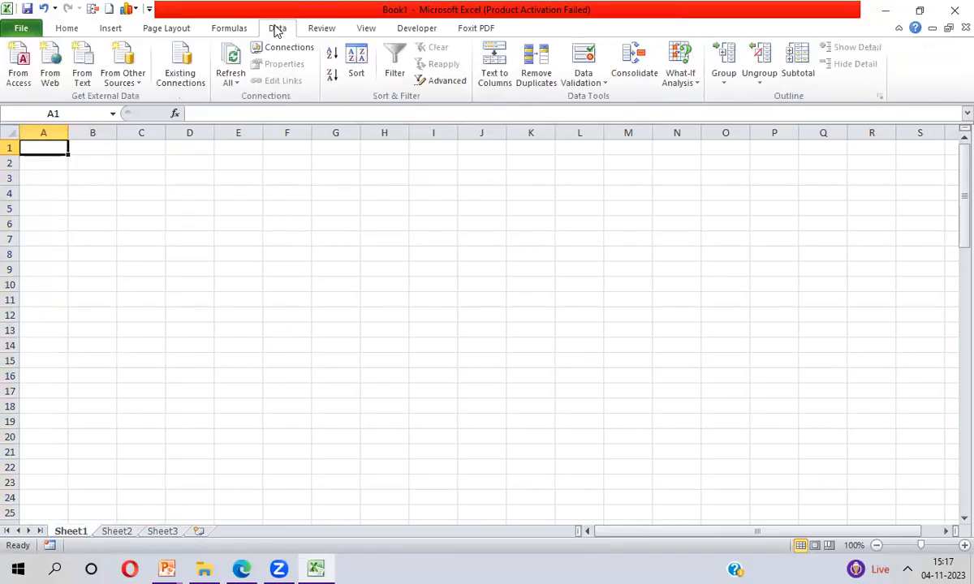
pyautogui.click(17, 78)
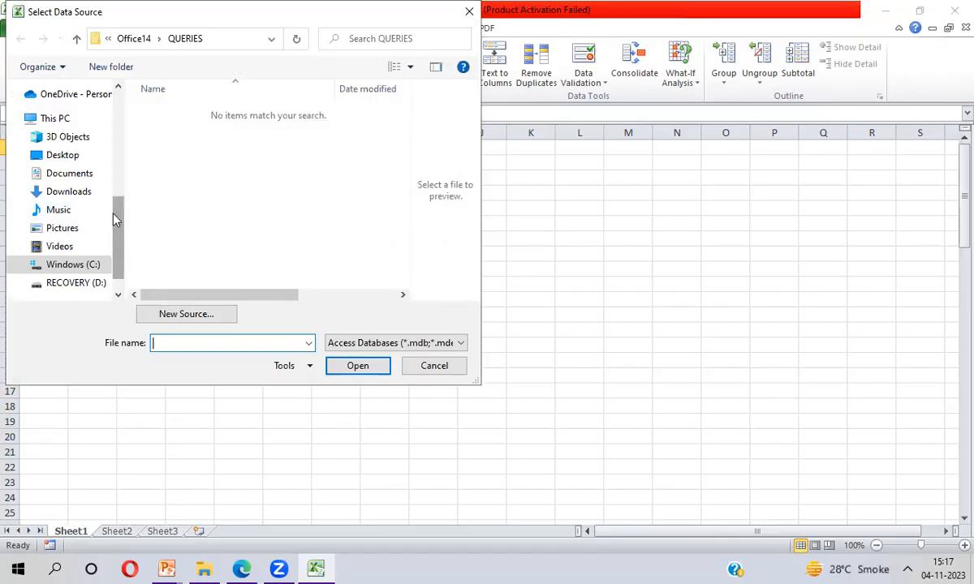
pyautogui.click(69, 156)
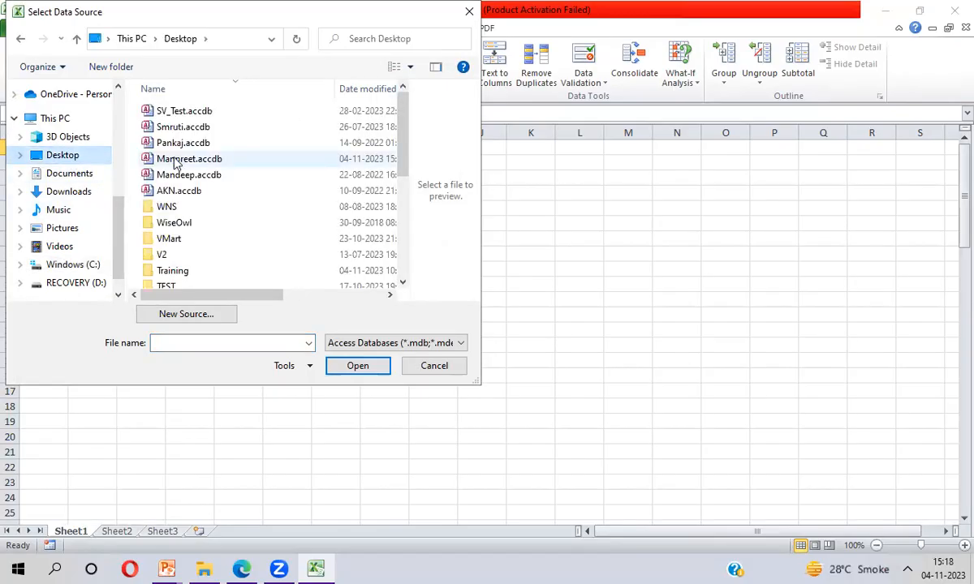
pyautogui.doubleClick(174, 162)
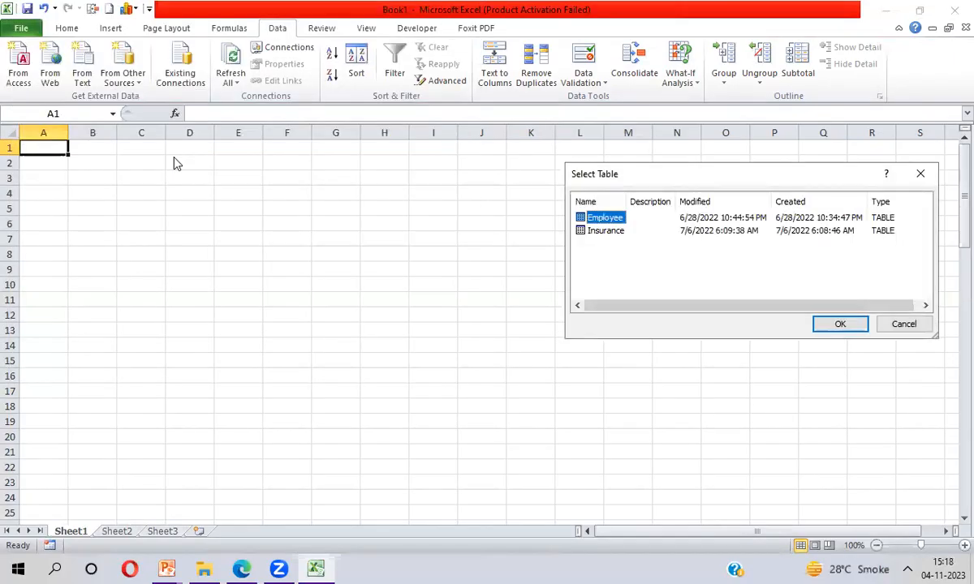
pyautogui.doubleClick(593, 219)
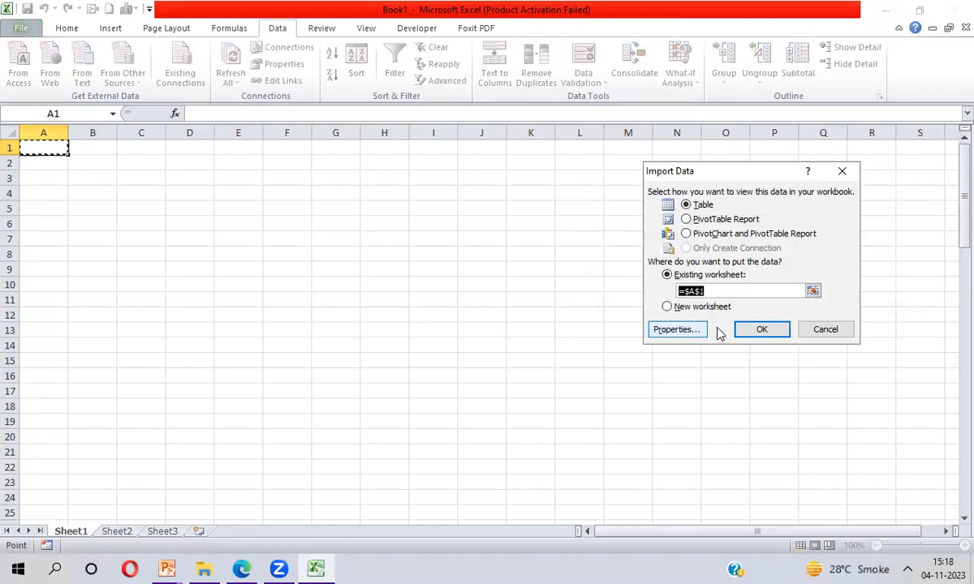
pyautogui.click(686, 234)
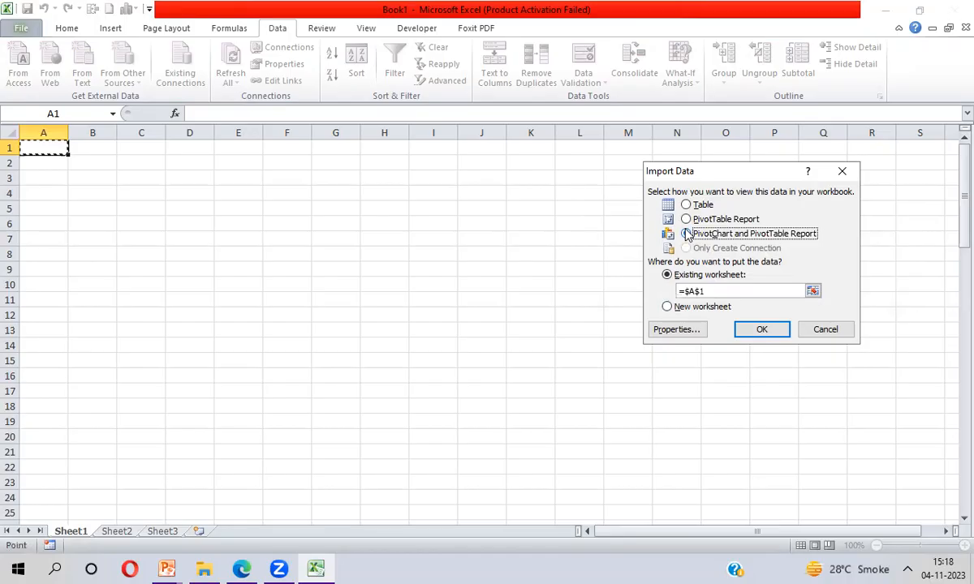
pyautogui.click(754, 333)
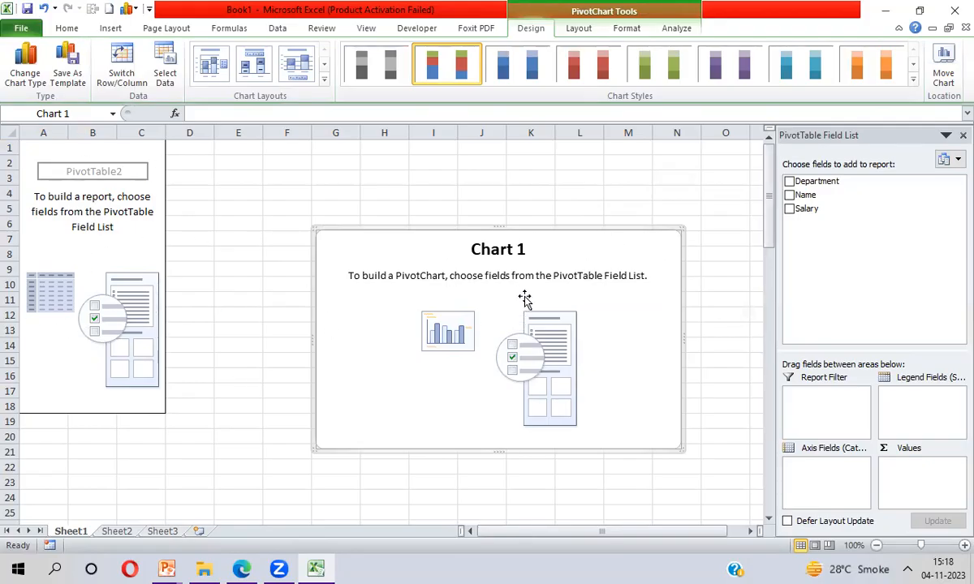
# - Add the Department and Salary fields and move the PivotChart up beside the PivotTable
pyautogui.click(789, 181)
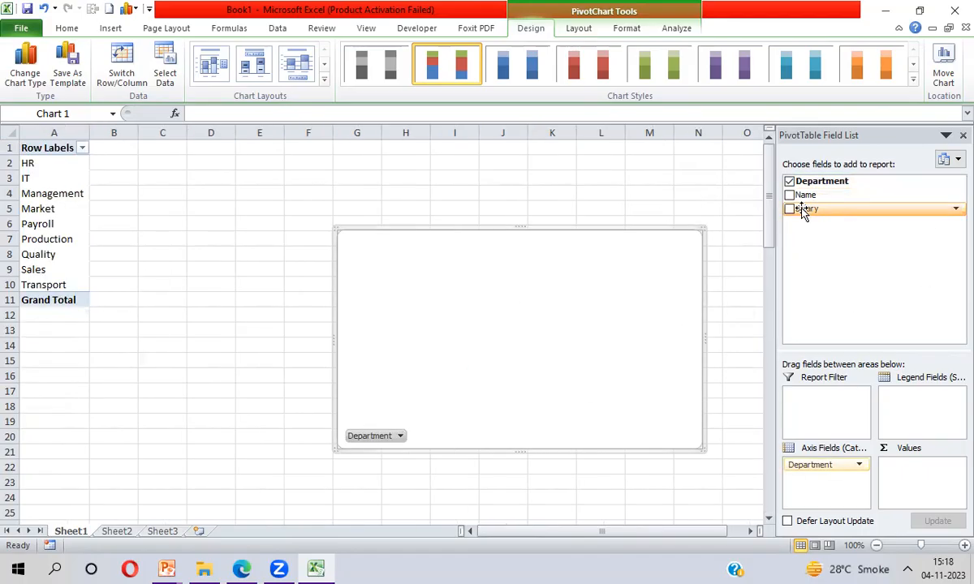
pyautogui.click(790, 209)
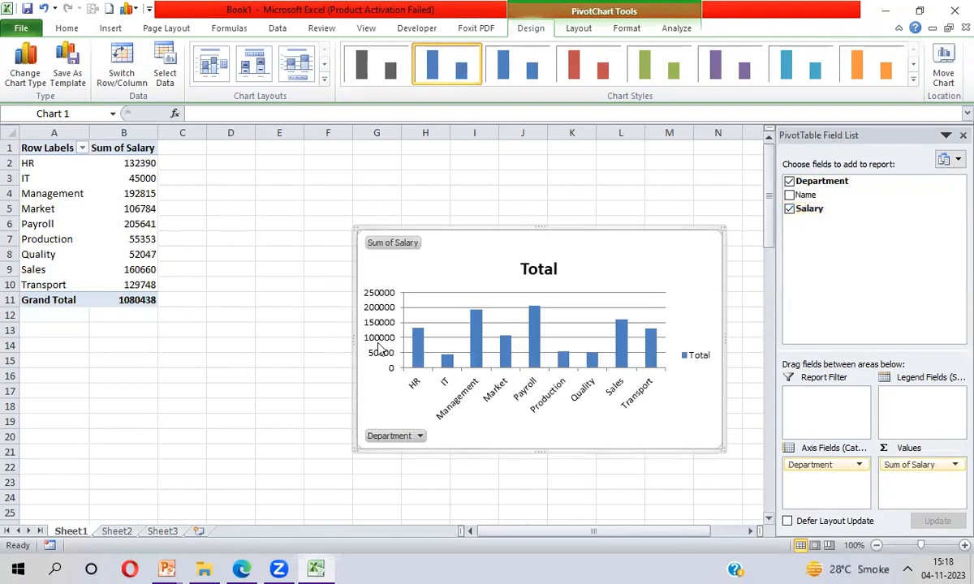
pyautogui.moveTo(620, 251); pyautogui.dragTo(451, 162)
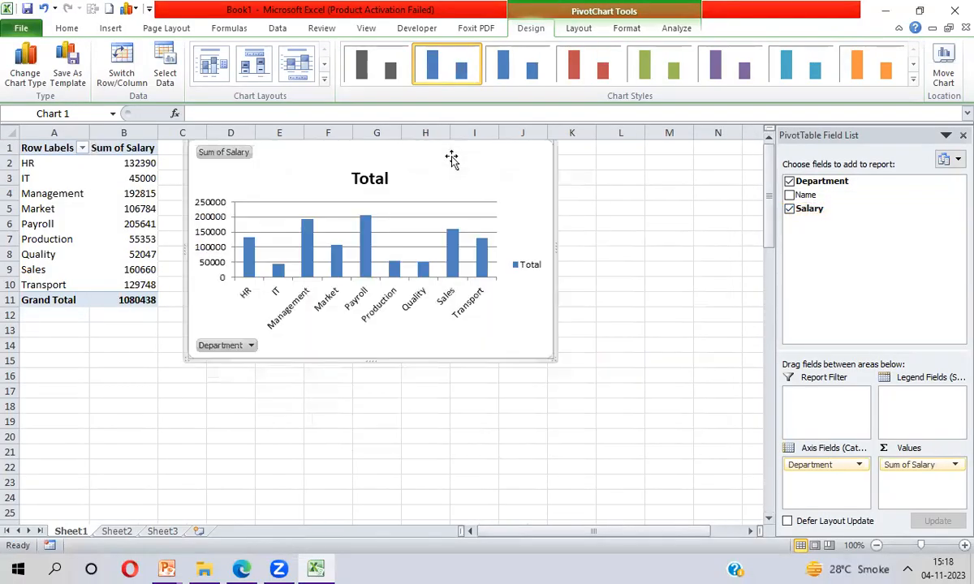
# - Filter the PivotTable's departments to show only HR, IT and Payroll
pyautogui.click(82, 148)
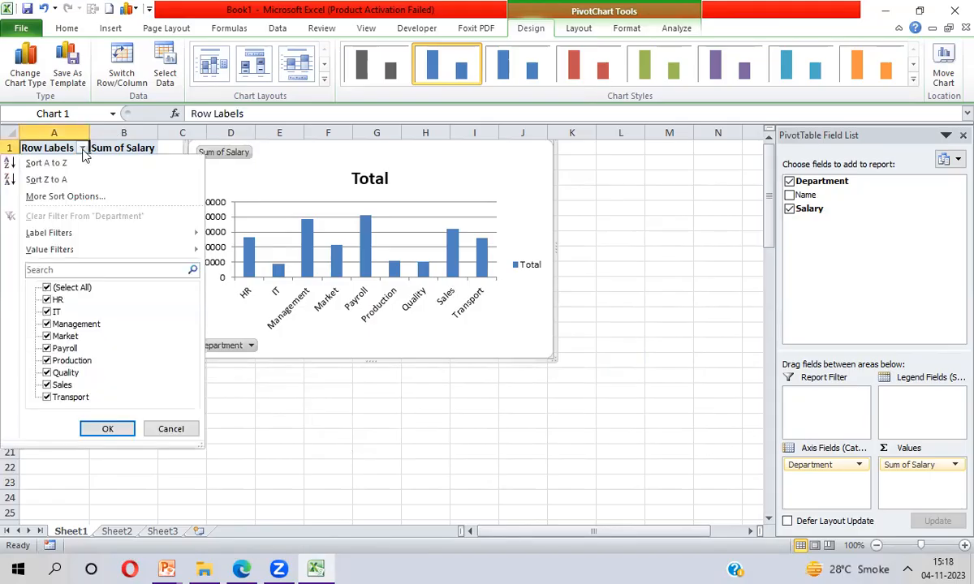
pyautogui.click(46, 288)
pyautogui.click(47, 299)
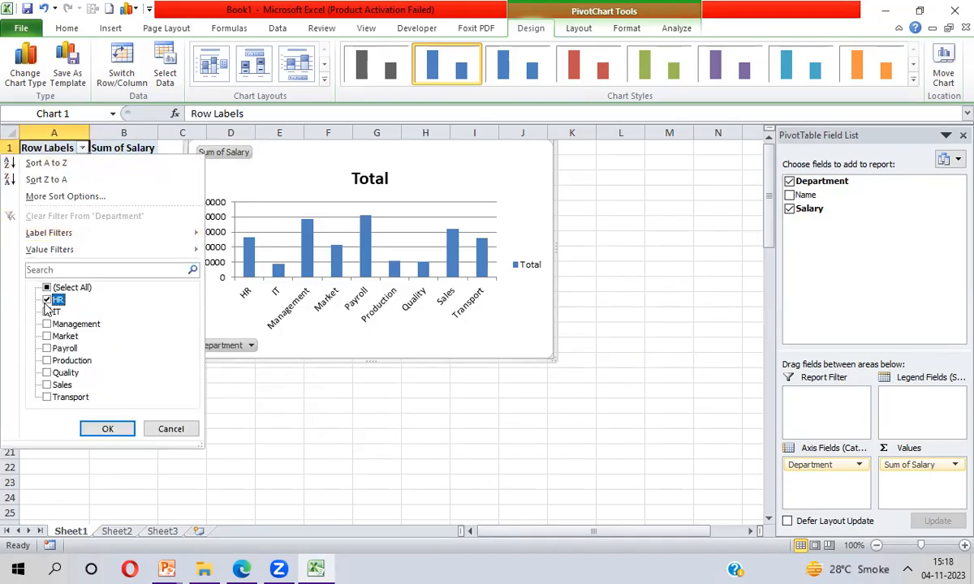
pyautogui.click(47, 312)
pyautogui.click(46, 348)
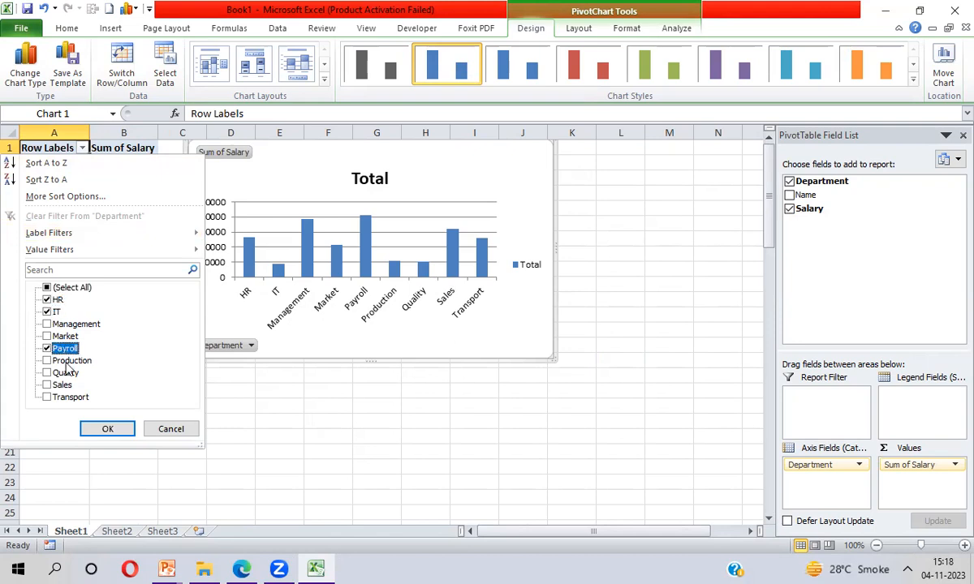
pyautogui.click(107, 431)
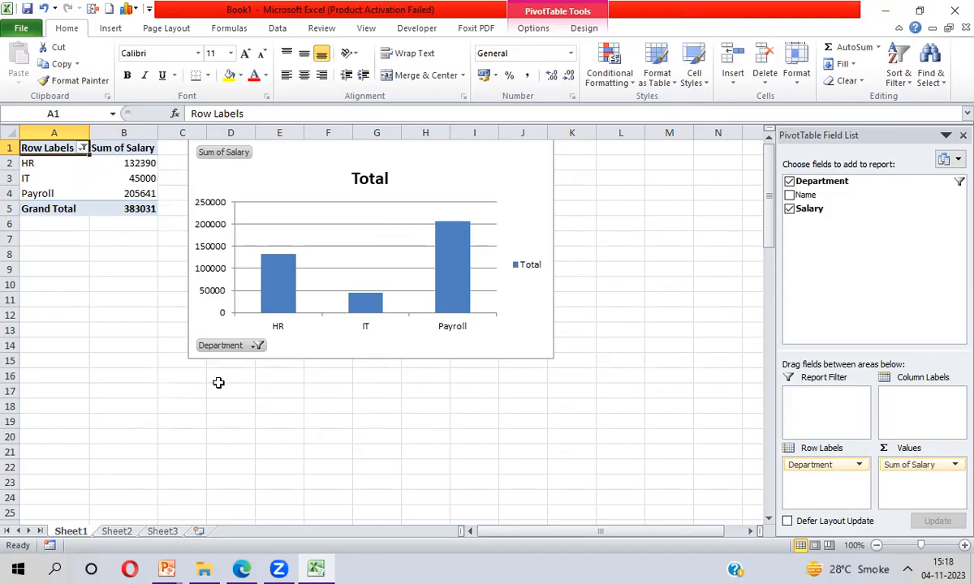
# - Clear the department filter from the PivotChart by selecting all departments again
pyautogui.click(256, 347)
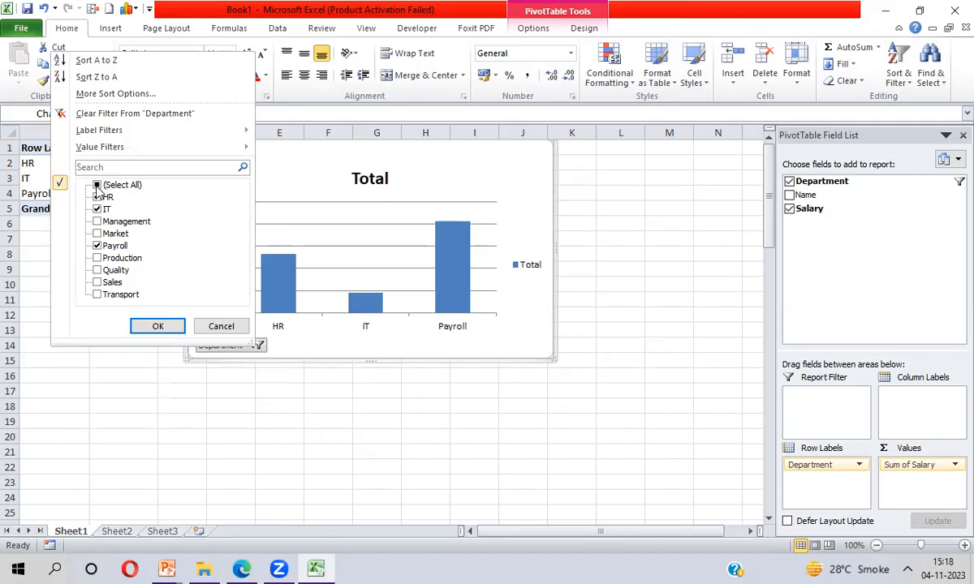
pyautogui.click(97, 186)
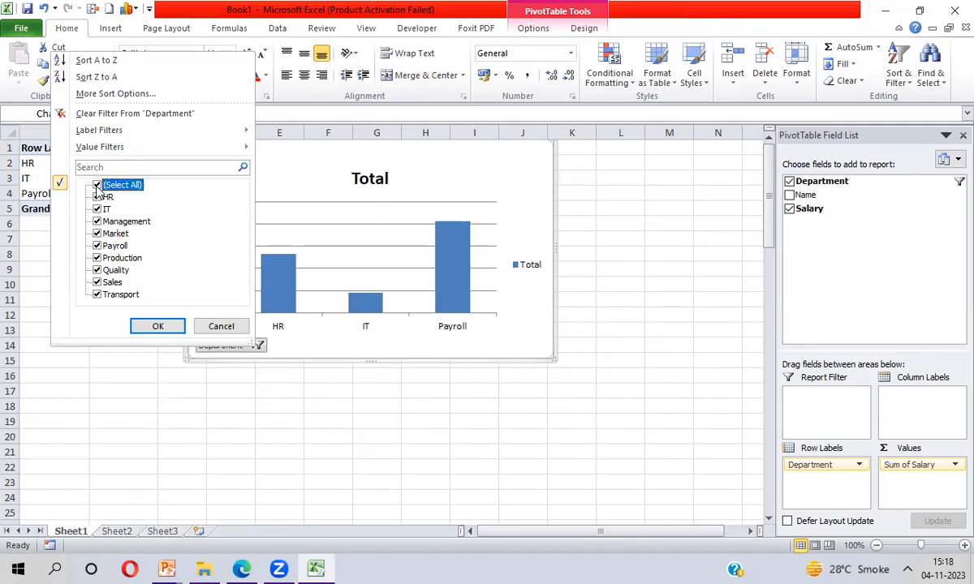
pyautogui.click(165, 324)
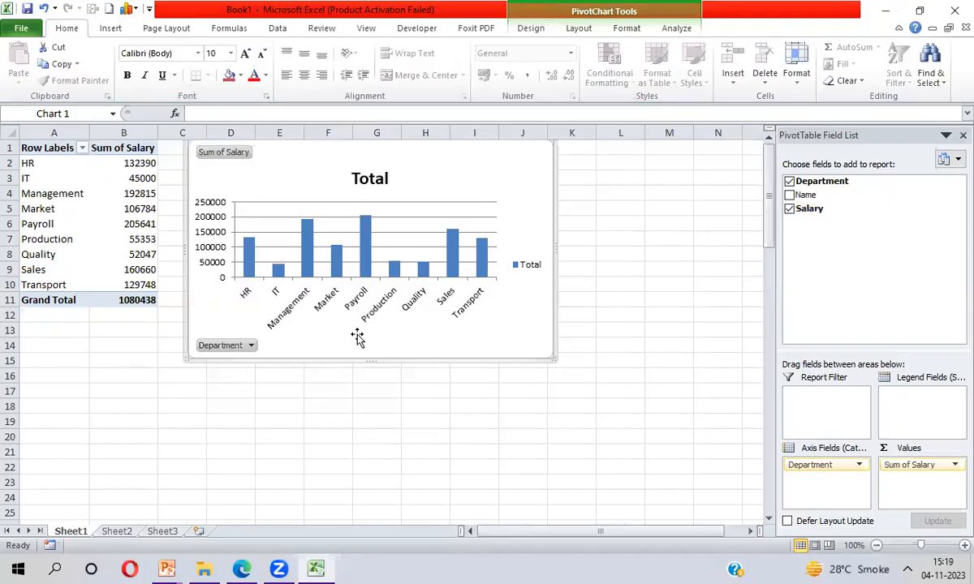
# - Delete columns A and B holding the PivotTable
pyautogui.click(136, 224)
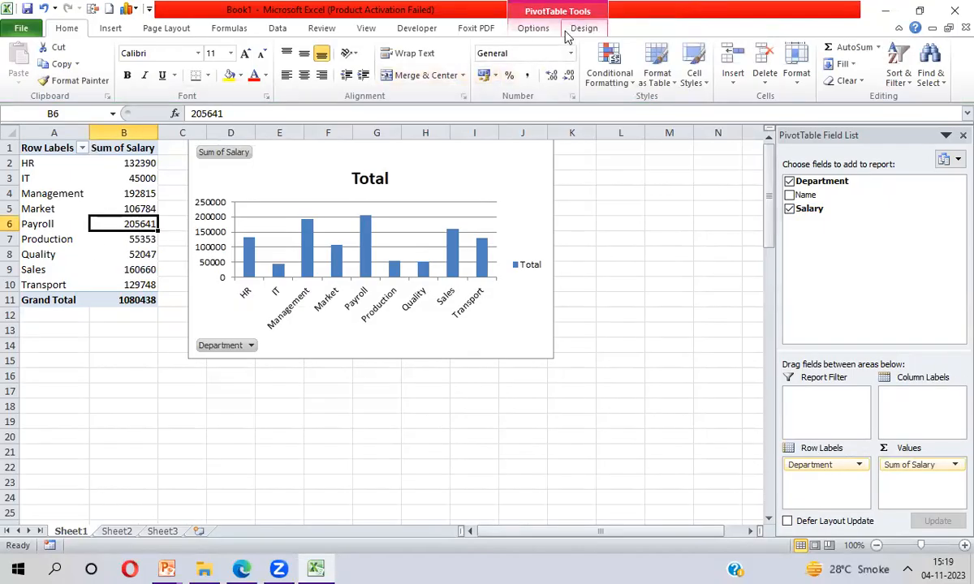
pyautogui.click(30, 124)
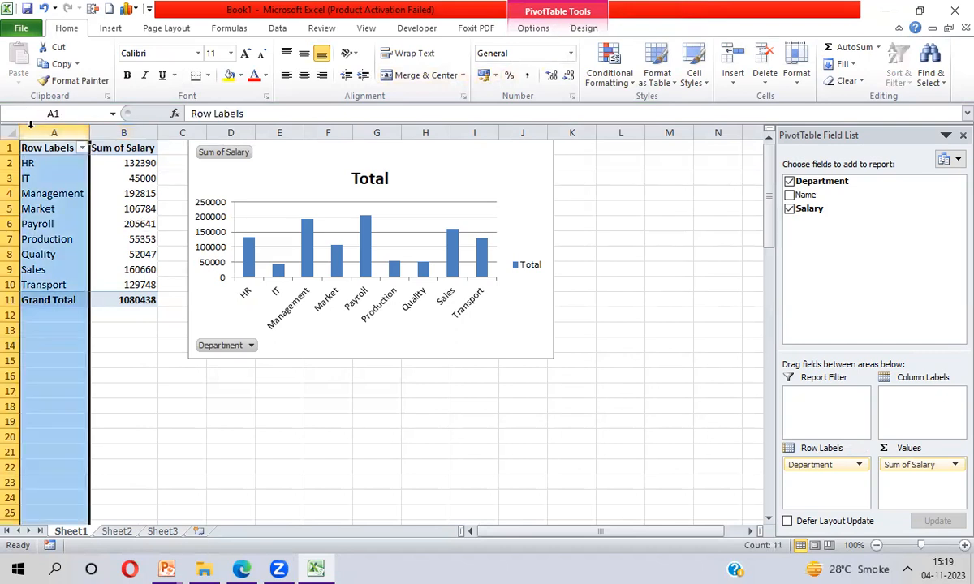
pyautogui.hotkey('shift', 'Right')
pyautogui.hotkey('alt', 'e')
pyautogui.press('d')
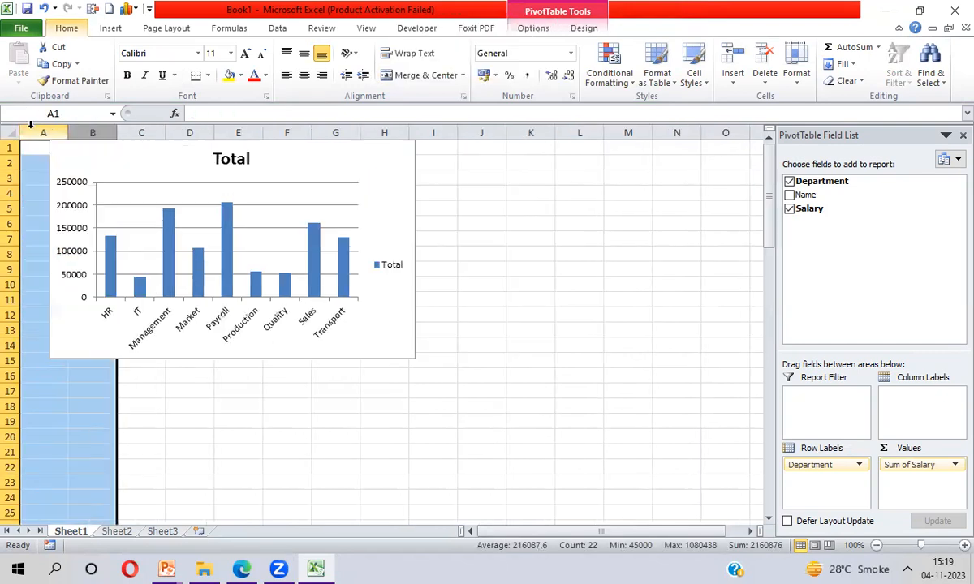
# - Delete the PivotChart and select cell A1
pyautogui.click(162, 160)
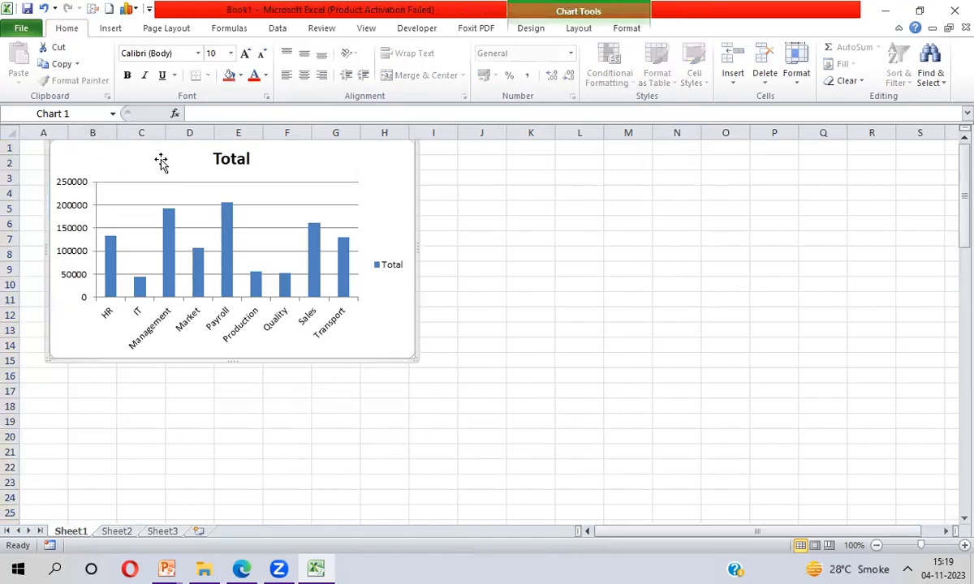
pyautogui.press('Delete')
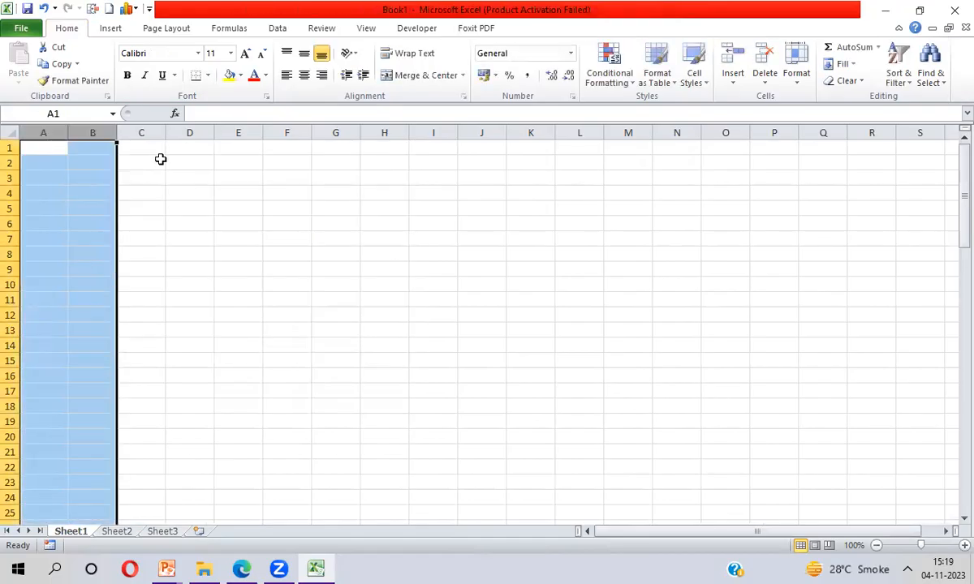
pyautogui.click(55, 149)
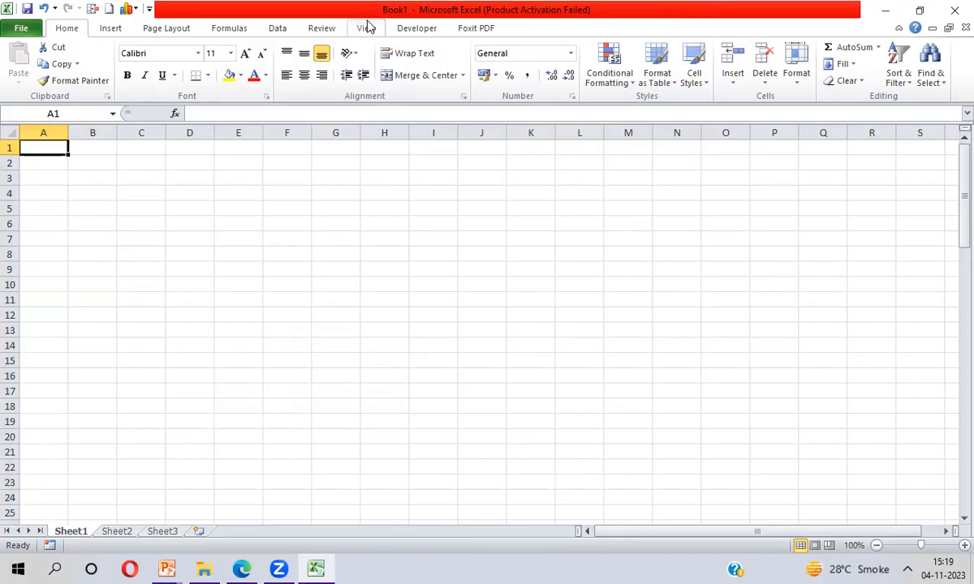
# - Import the Employee table from the Manpreet.accdb database on the Desktop using the From Access import
pyautogui.click(278, 31)
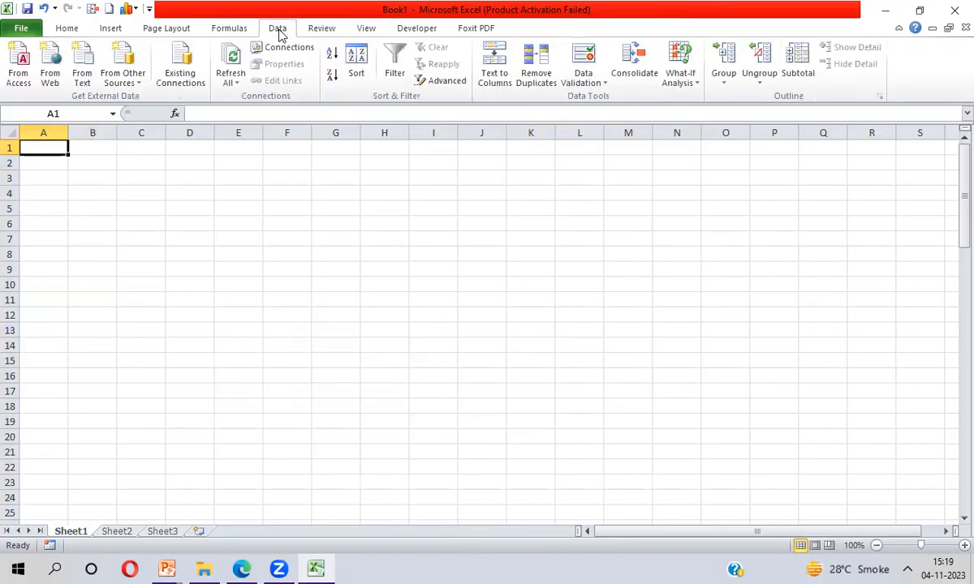
pyautogui.click(16, 77)
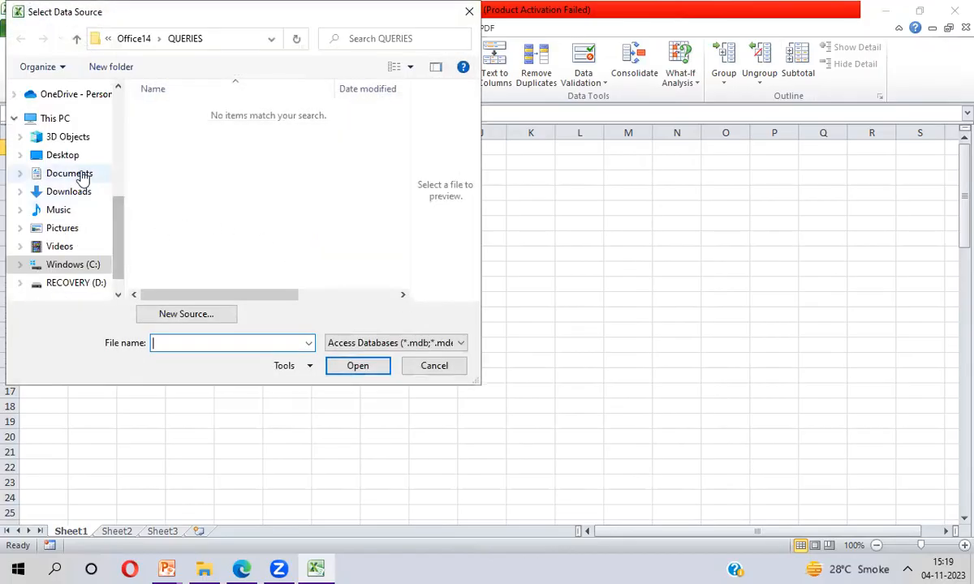
pyautogui.click(69, 158)
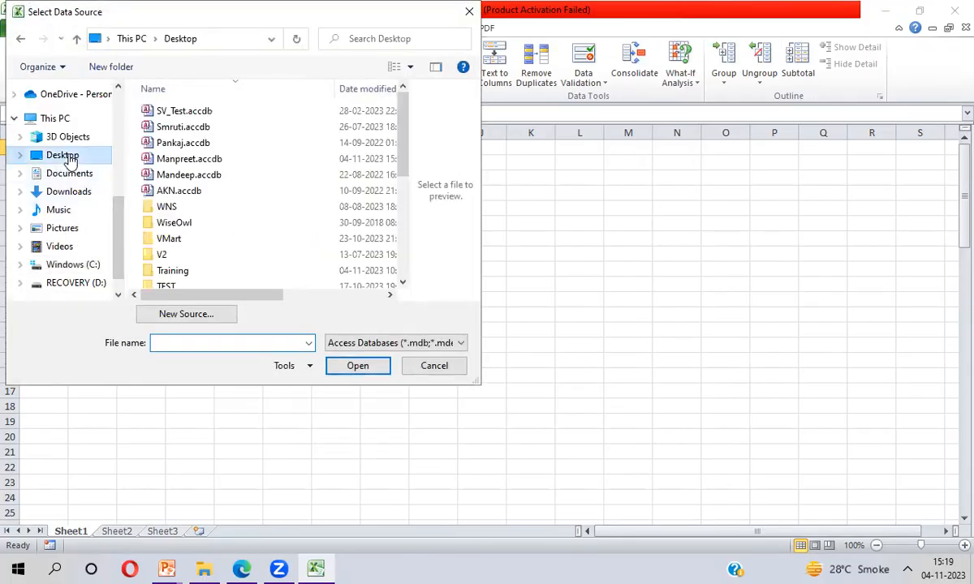
pyautogui.doubleClick(194, 162)
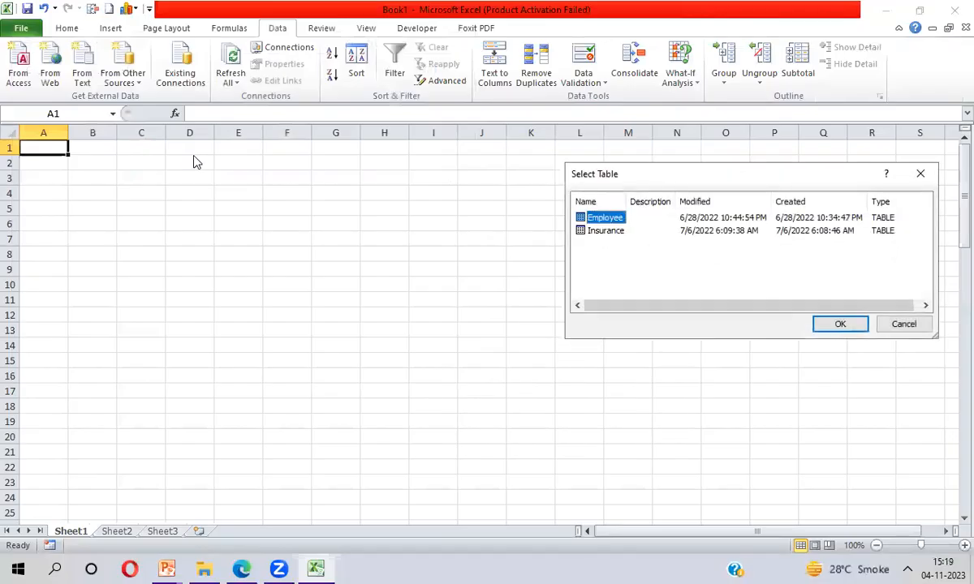
pyautogui.doubleClick(593, 217)
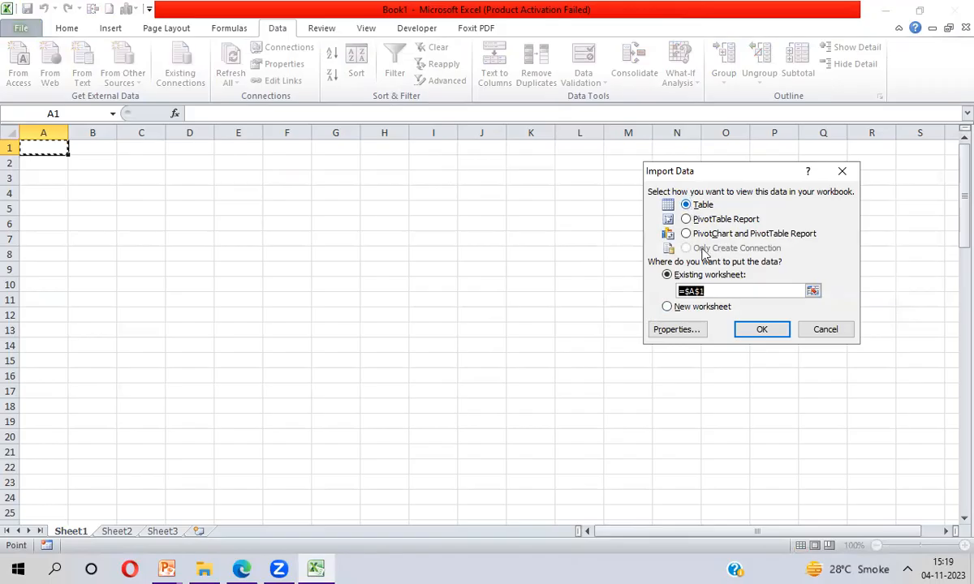
# - In the connection properties, enable refreshing every 60 minutes, turn off background refresh, and import as a table at A1
pyautogui.click(674, 333)
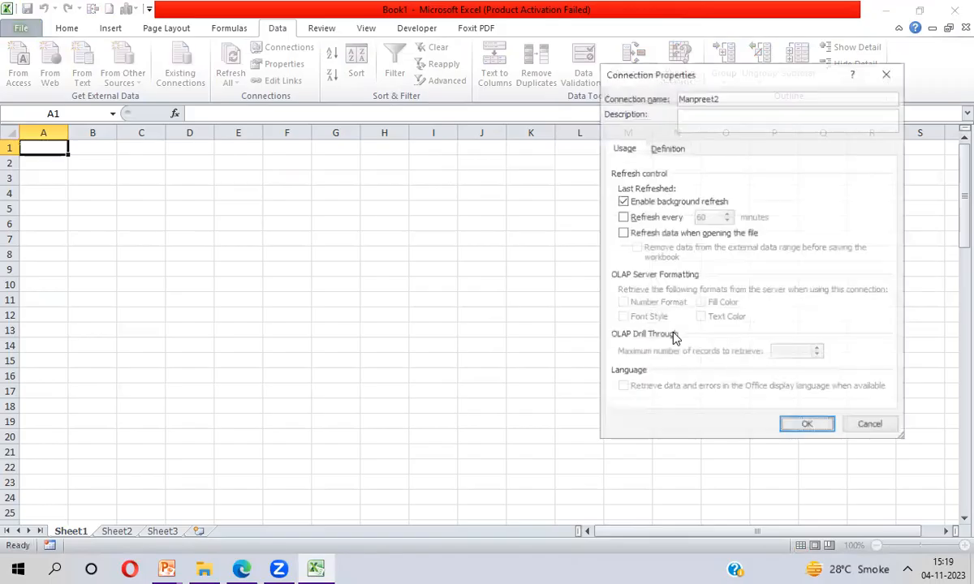
pyautogui.click(622, 217)
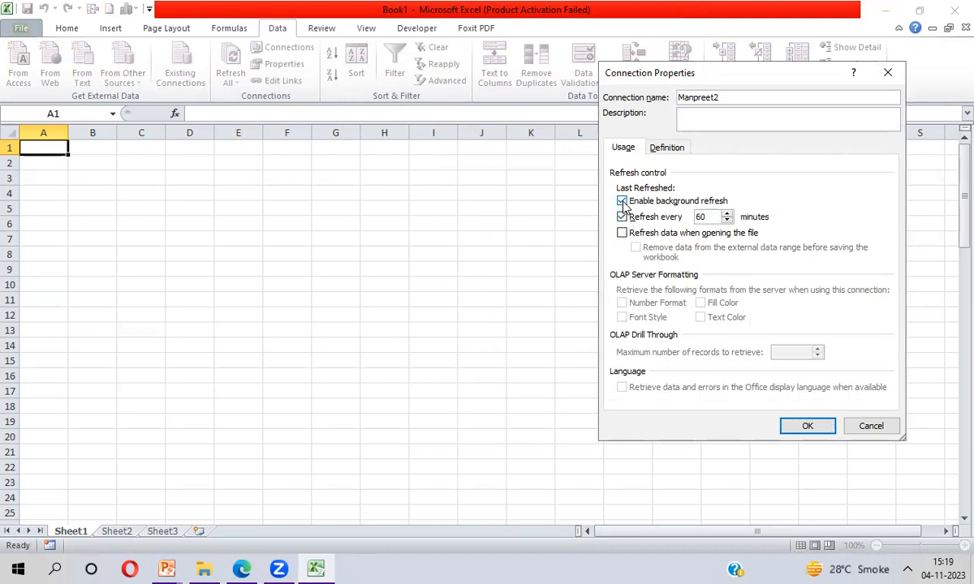
pyautogui.click(622, 201)
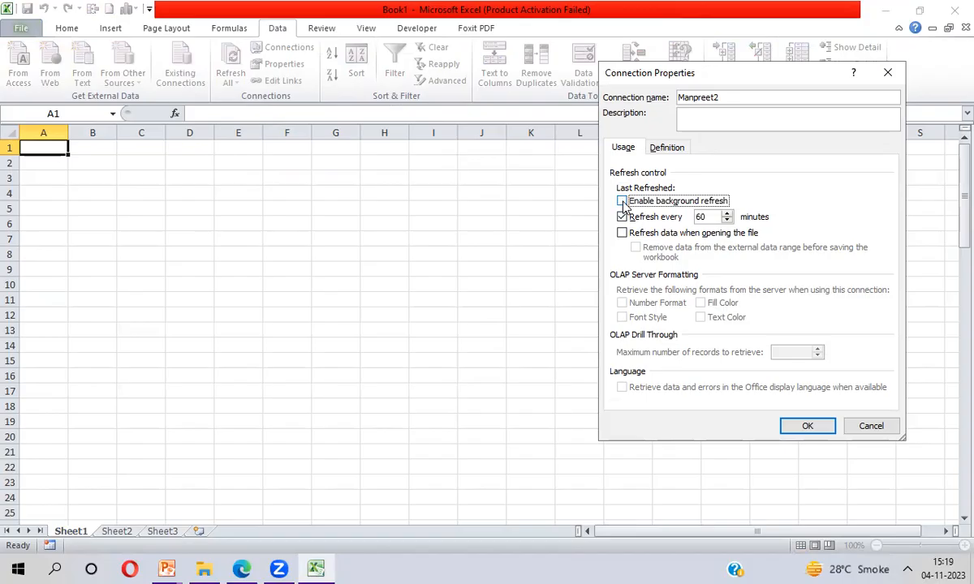
pyautogui.click(707, 217)
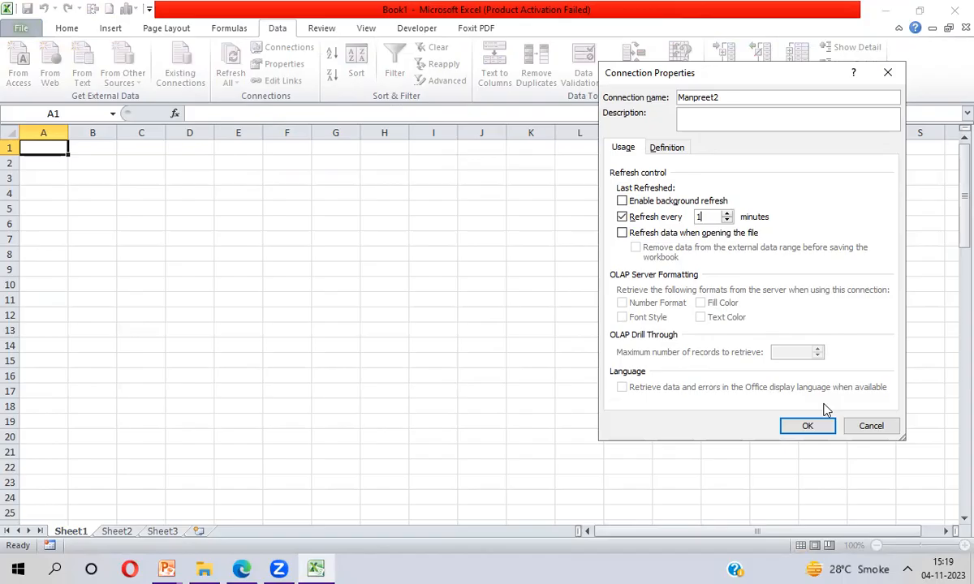
pyautogui.click(807, 426)
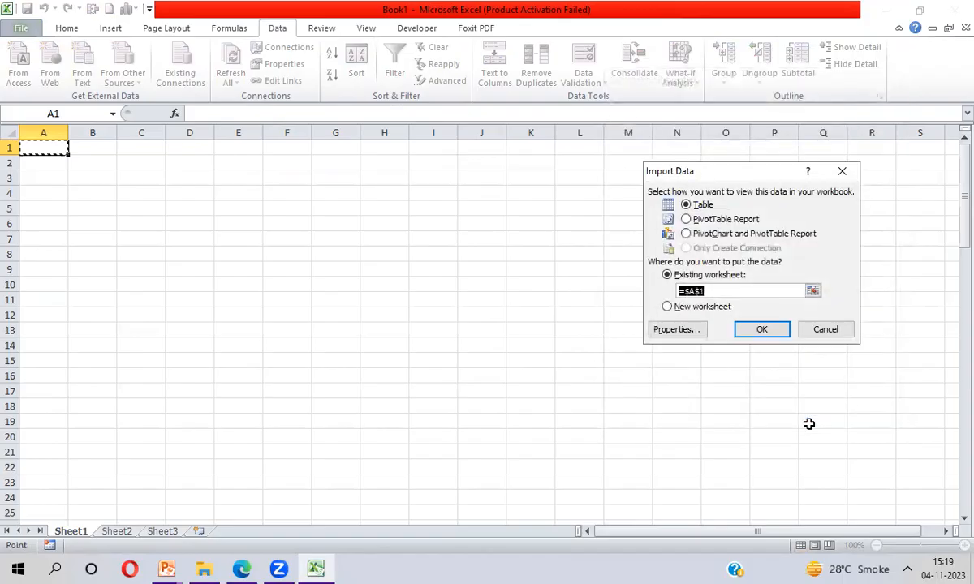
pyautogui.click(764, 329)
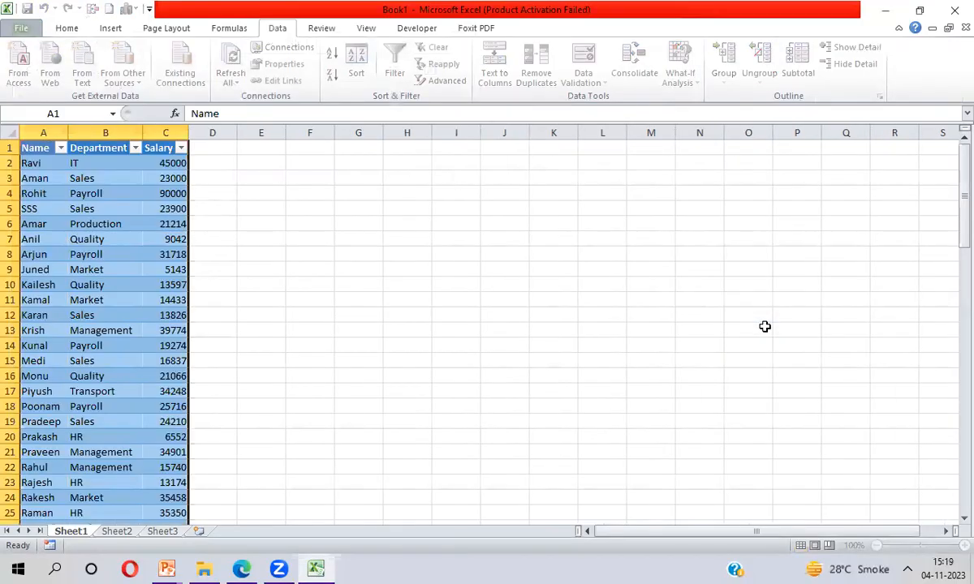
# - Browse the imported table from its first record to its last row and back to the top
pyautogui.click(42, 163)
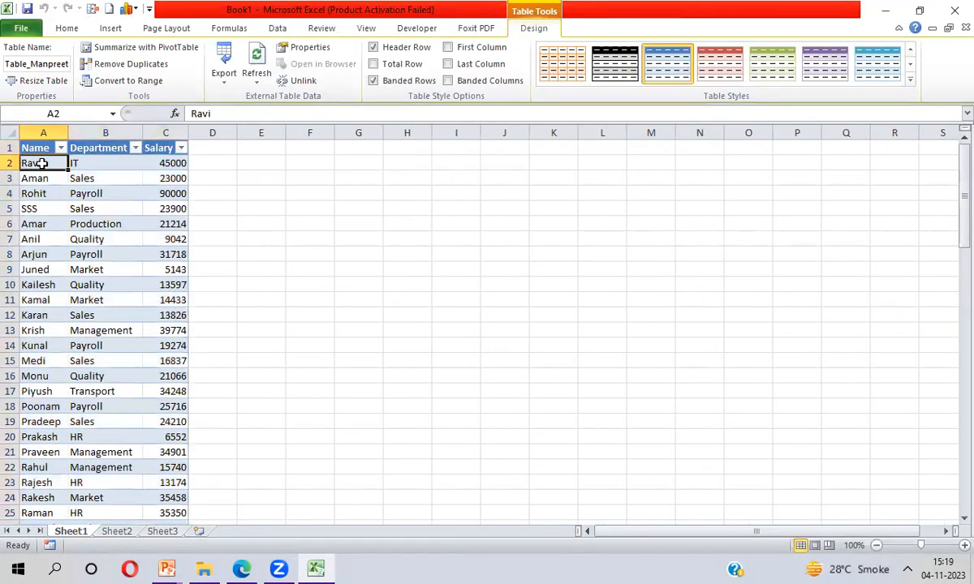
pyautogui.hotkey('ctrl', 'Down')
pyautogui.press('Down')
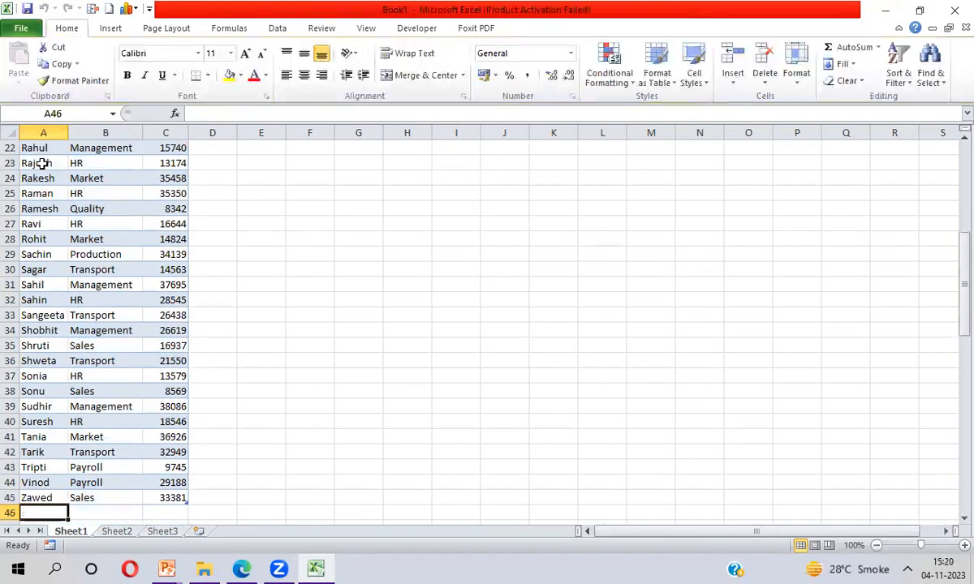
pyautogui.press('Up')
pyautogui.hotkey('ctrl', 'Up')
pyautogui.click(42, 163)
pyautogui.hotkey('ctrl', 'shift', 'Down')
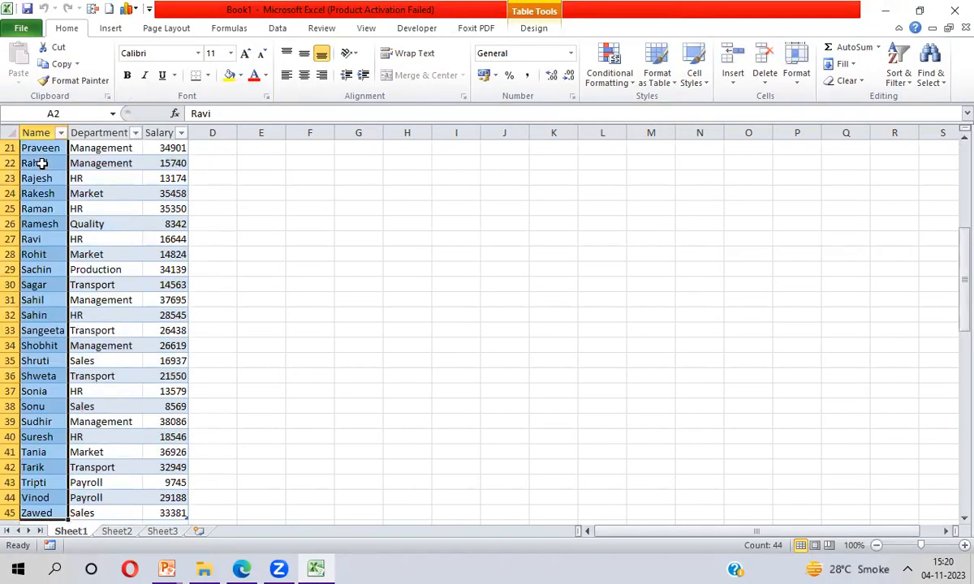
pyautogui.hotkey('ctrl', 'Up')
pyautogui.hotkey('ctrl', 'shift', 'Down')
pyautogui.hotkey('ctrl', 'Up')
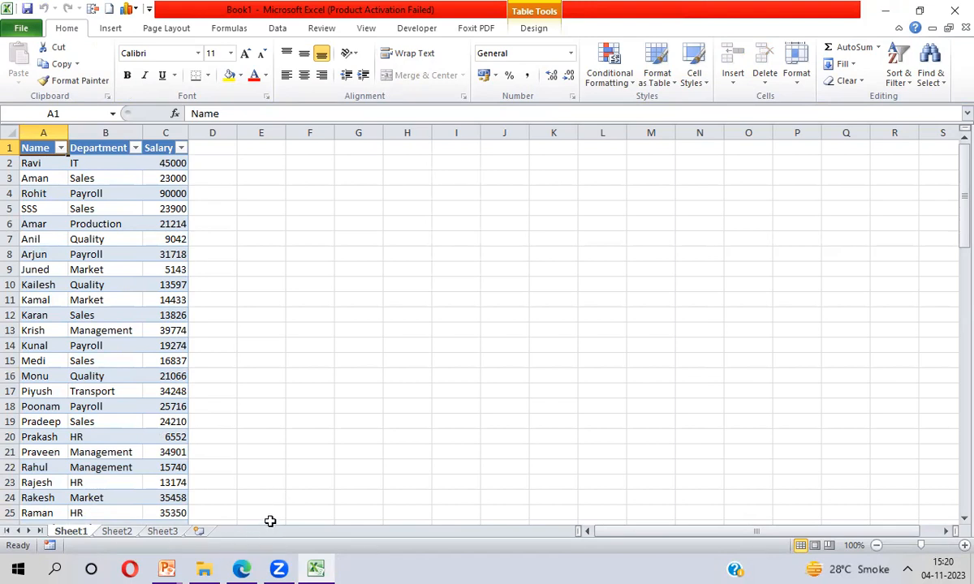
# - Open Manpreet.accdb in Access from the desktop and open the Employee table
pyautogui.press('super+d')
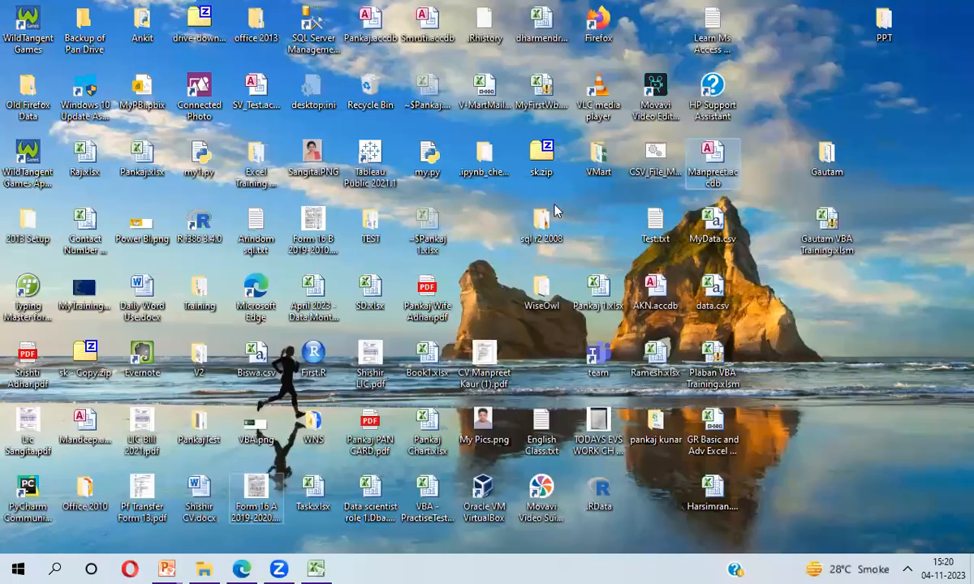
pyautogui.doubleClick(712, 160)
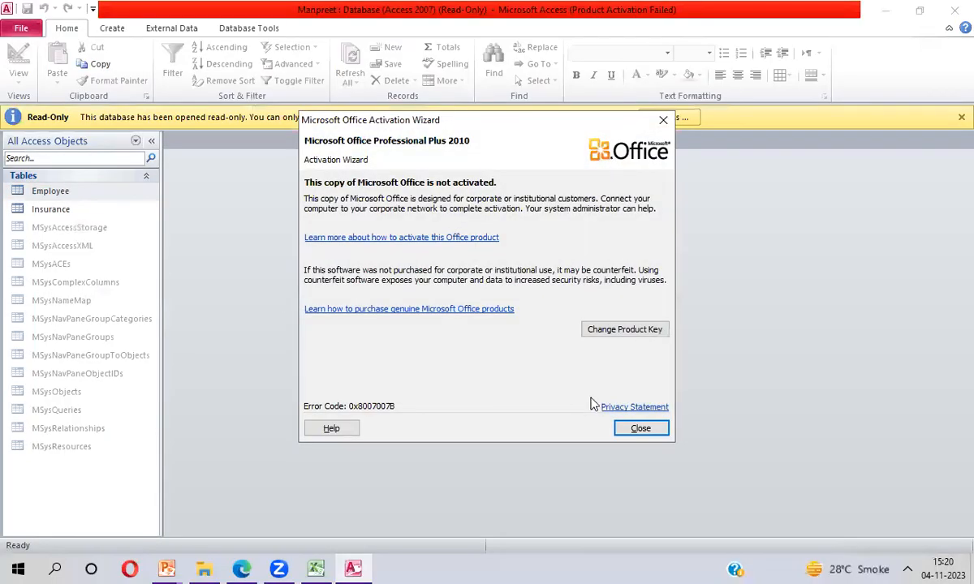
pyautogui.click(632, 433)
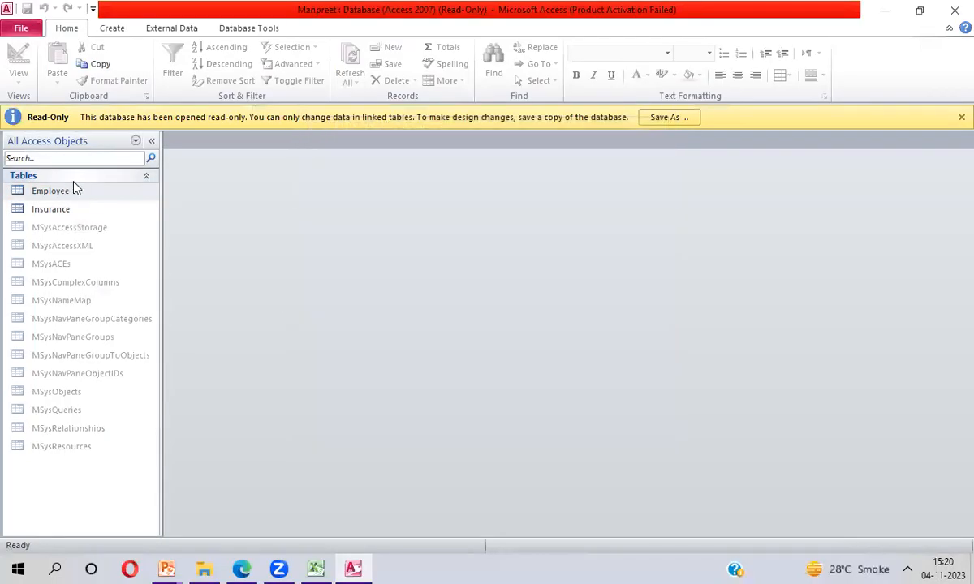
pyautogui.click(63, 193)
pyautogui.doubleClick(63, 191)
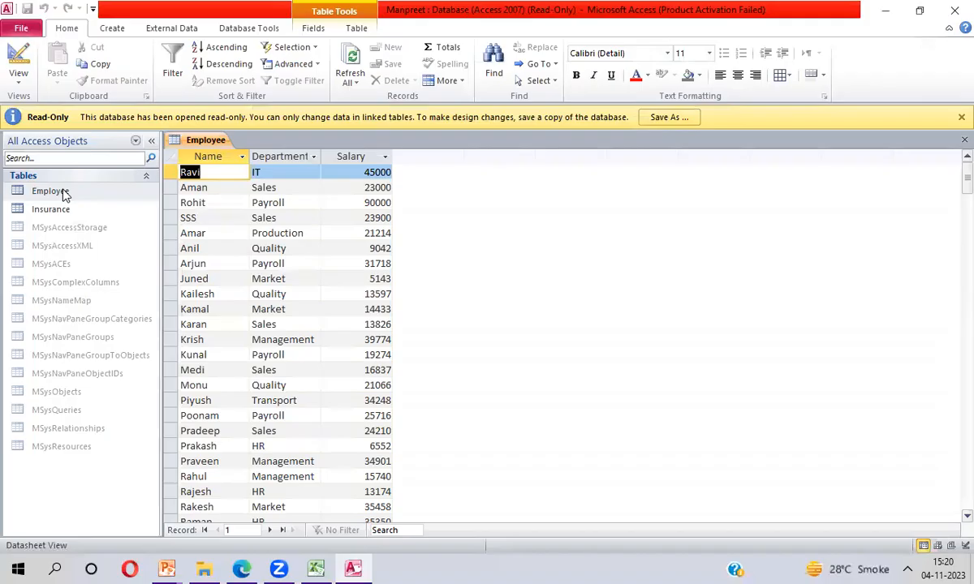
# - Try to delete the content of the last Employee record in the read-only database
pyautogui.hotkey('ctrl', 'Down')
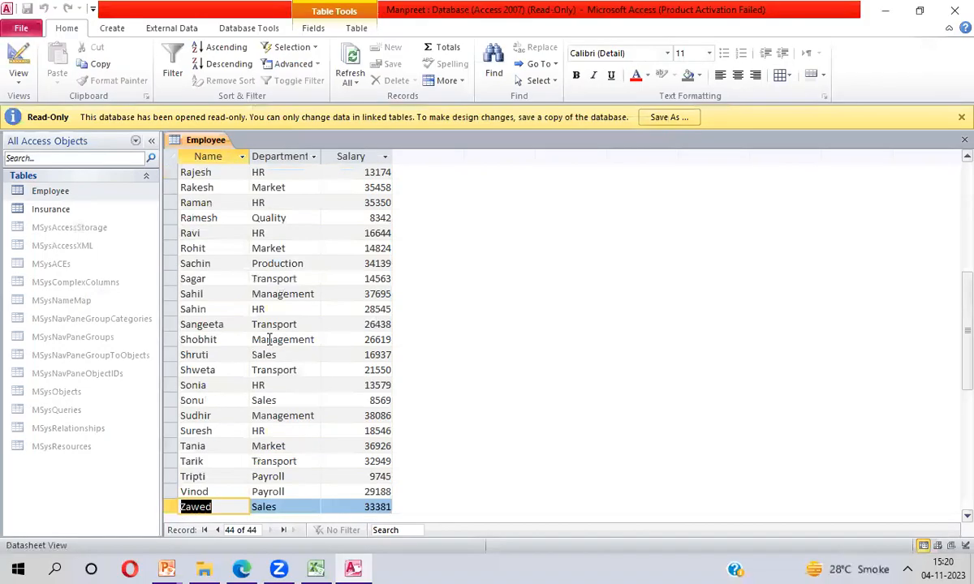
pyautogui.press('Up')
pyautogui.press('Down')
pyautogui.press('Delete')
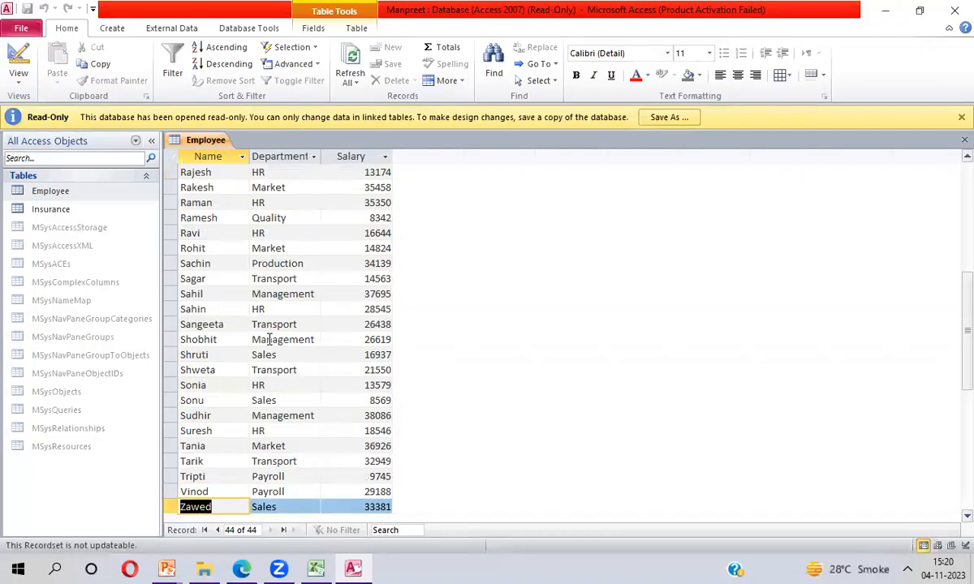
# - Switch to Excel and save the workbook on the Desktop as MyData
pyautogui.click(316, 568)
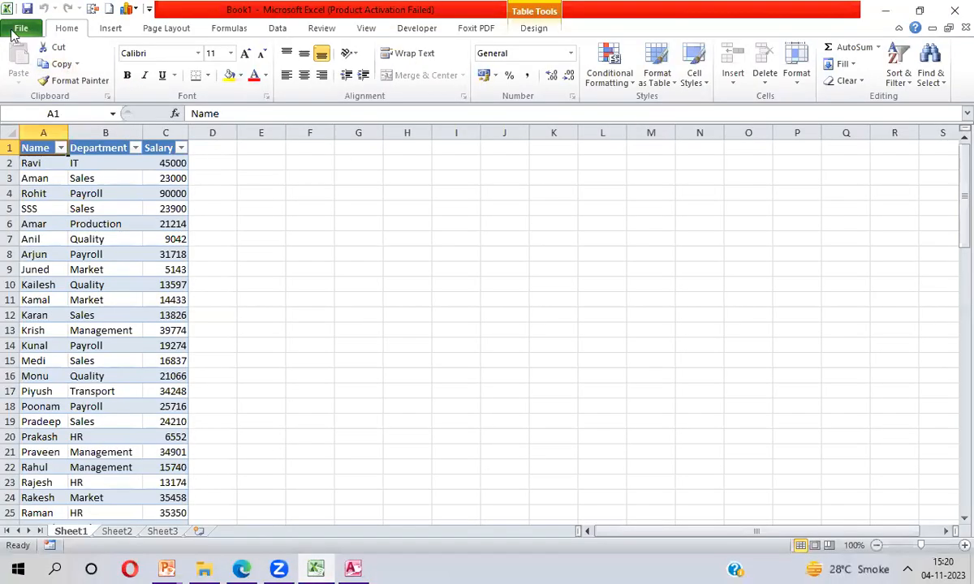
pyautogui.click(20, 29)
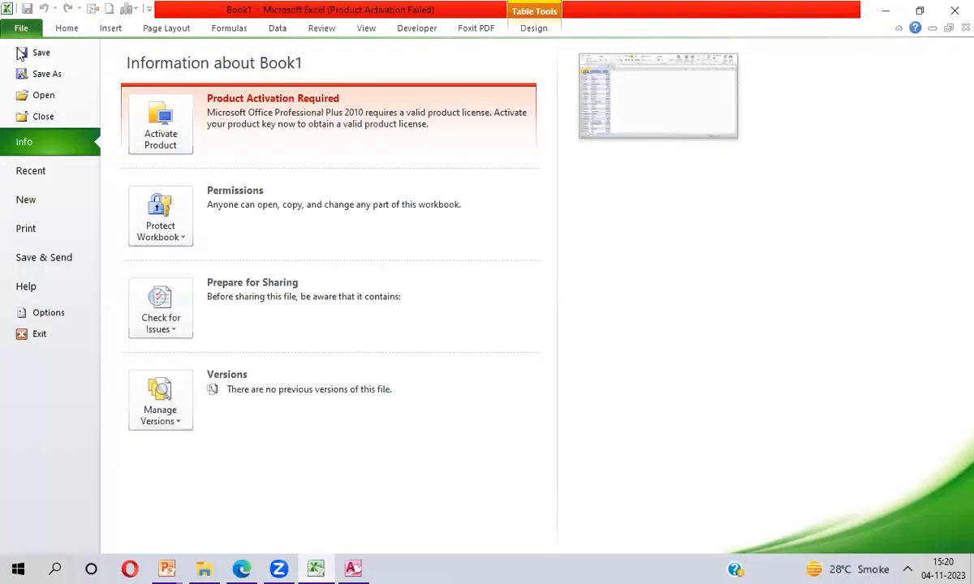
pyautogui.click(49, 78)
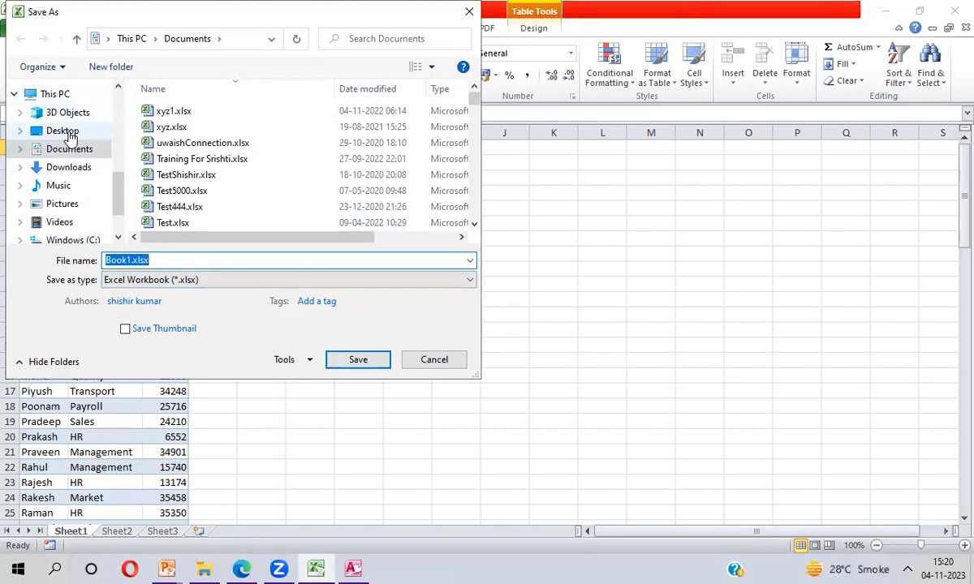
pyautogui.click(69, 133)
pyautogui.click(175, 260)
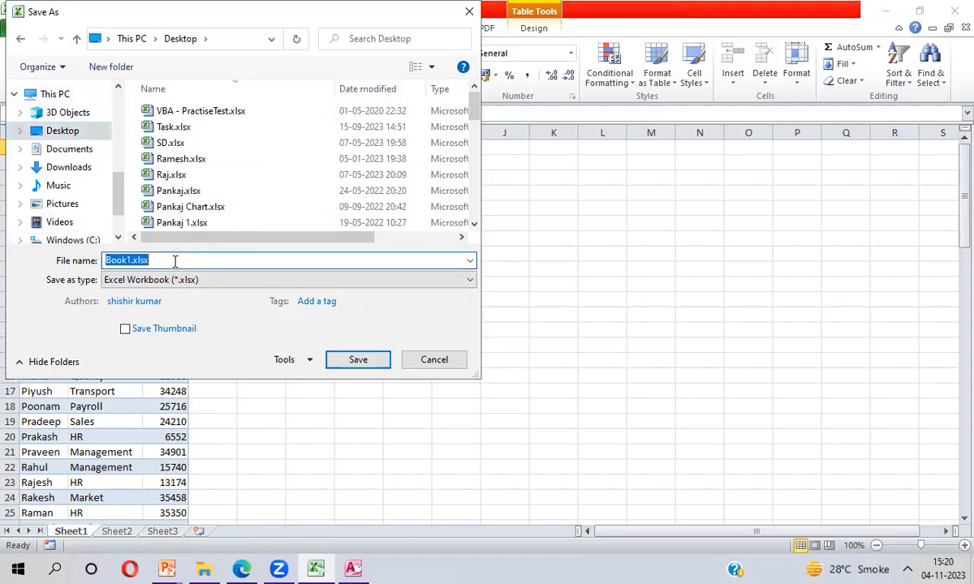
pyautogui.write('MyData')
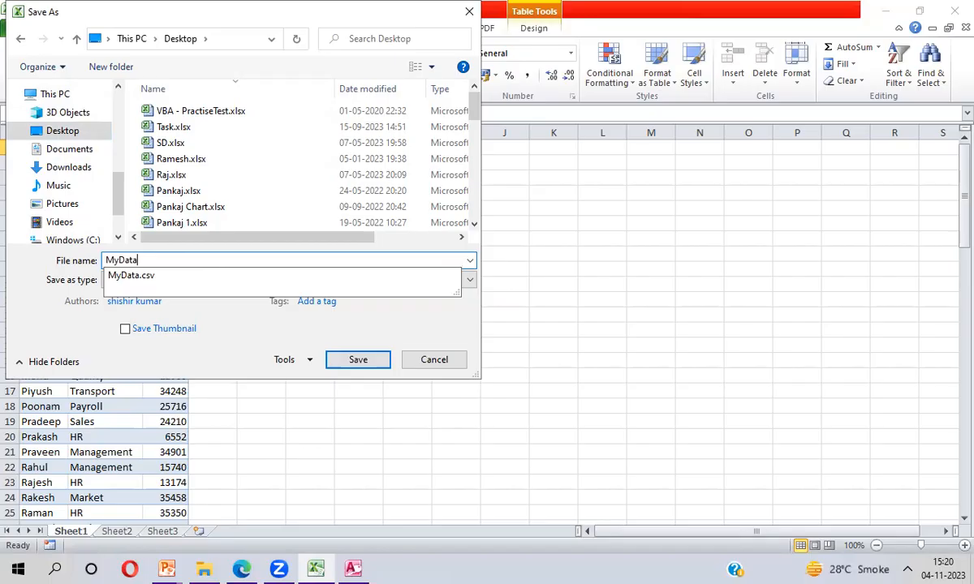
pyautogui.click(175, 260)
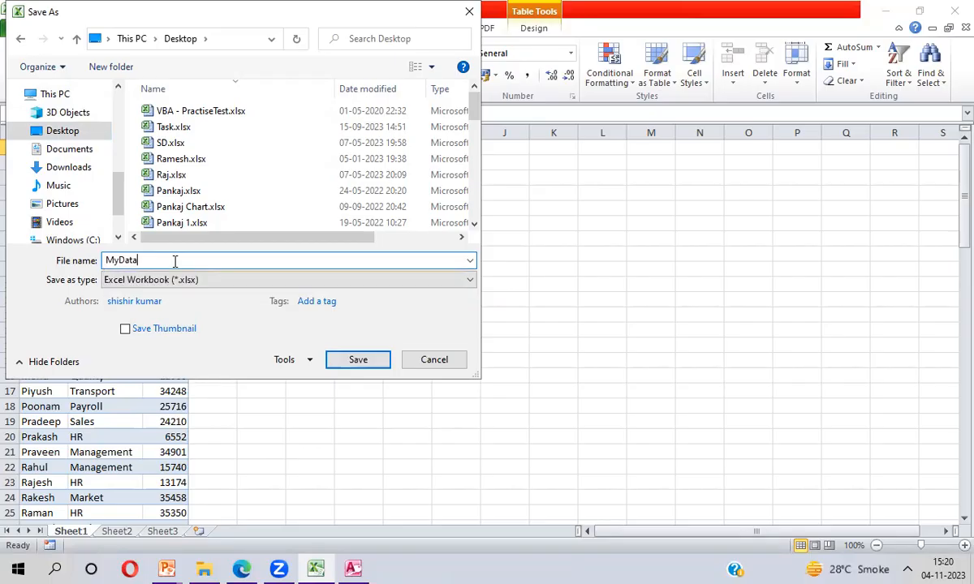
pyautogui.click(365, 364)
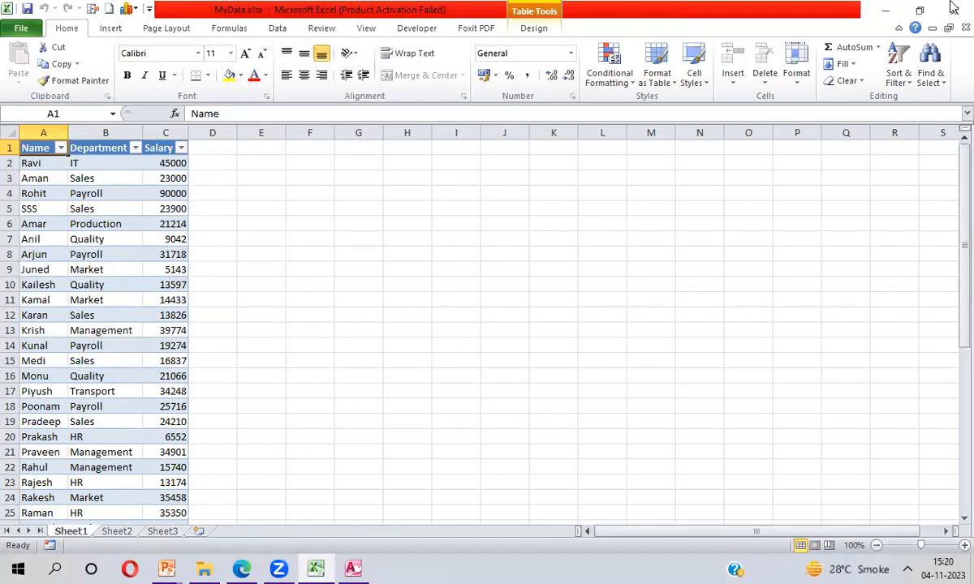
# - Close Excel and Access, then reopen Manpreet.accdb and open its Employee table again
pyautogui.click(952, 8)
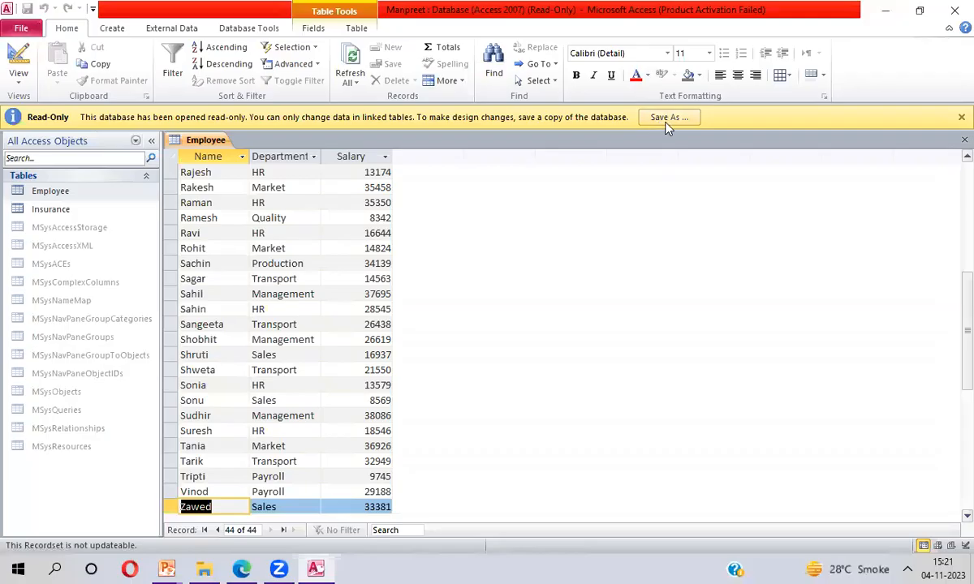
pyautogui.click(952, 12)
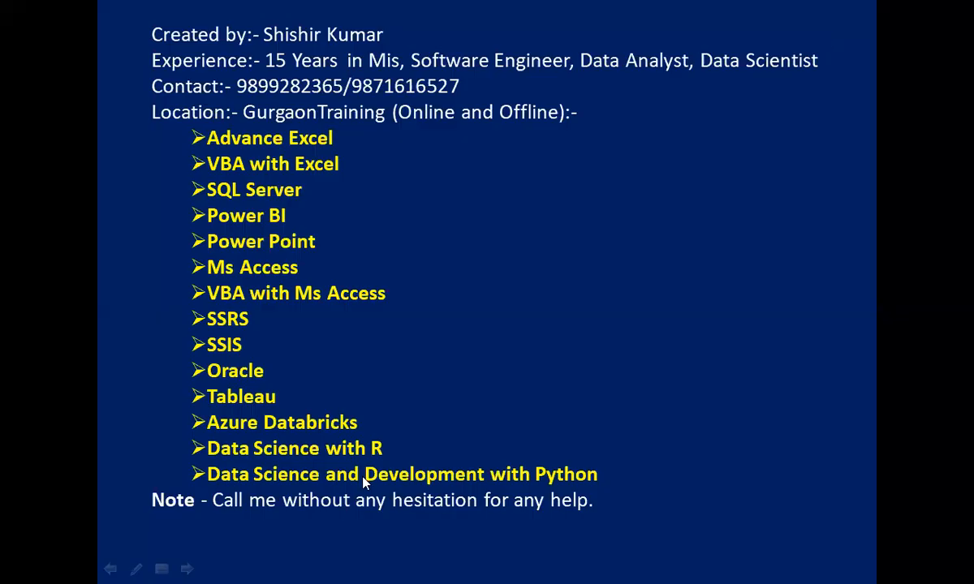
pyautogui.press('super+d')
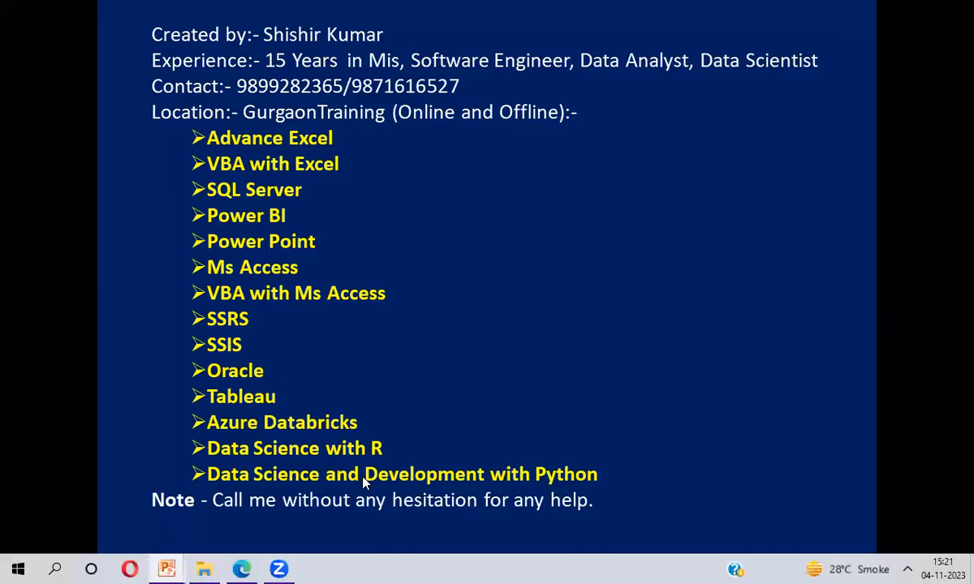
pyautogui.doubleClick(713, 162)
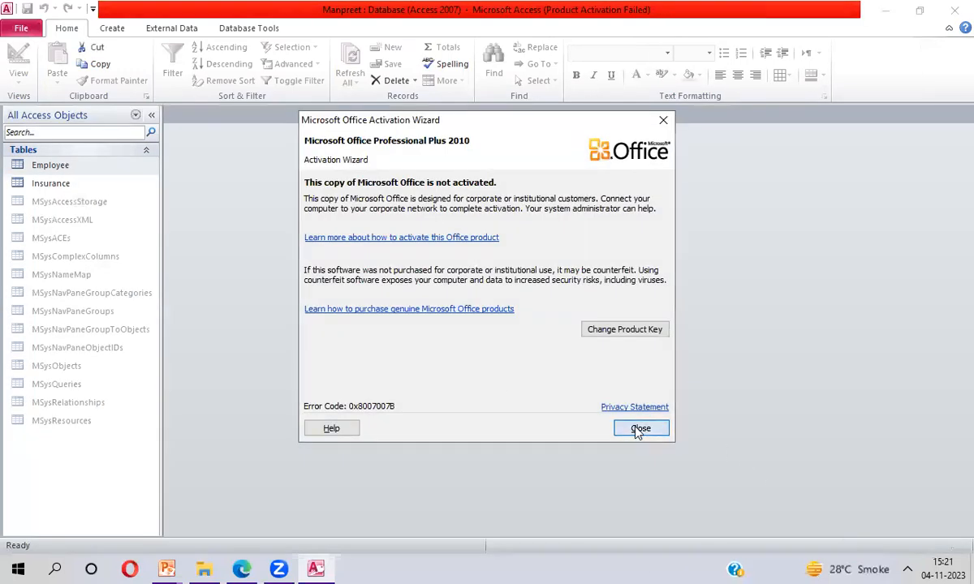
pyautogui.click(640, 429)
pyautogui.doubleClick(78, 167)
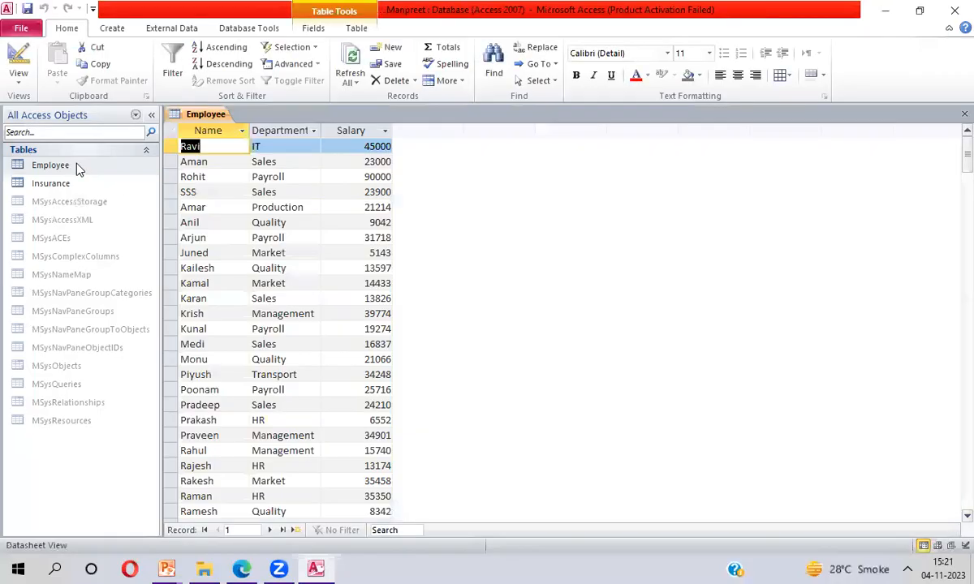
# - Add a new Employee record with name xyz, department IT and salary 23000
pyautogui.hotkey('ctrl', 'Down')
pyautogui.press('Down')
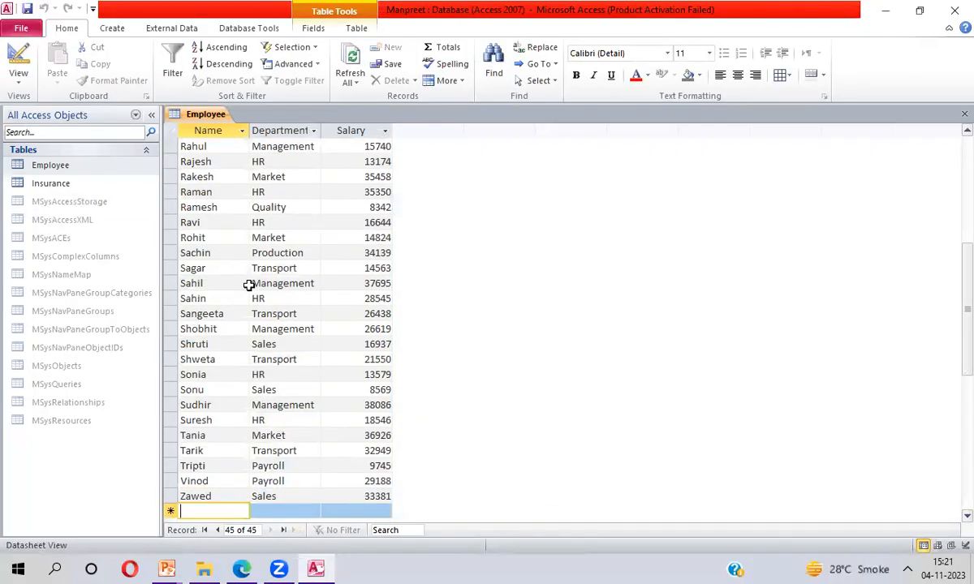
pyautogui.write('xyz')
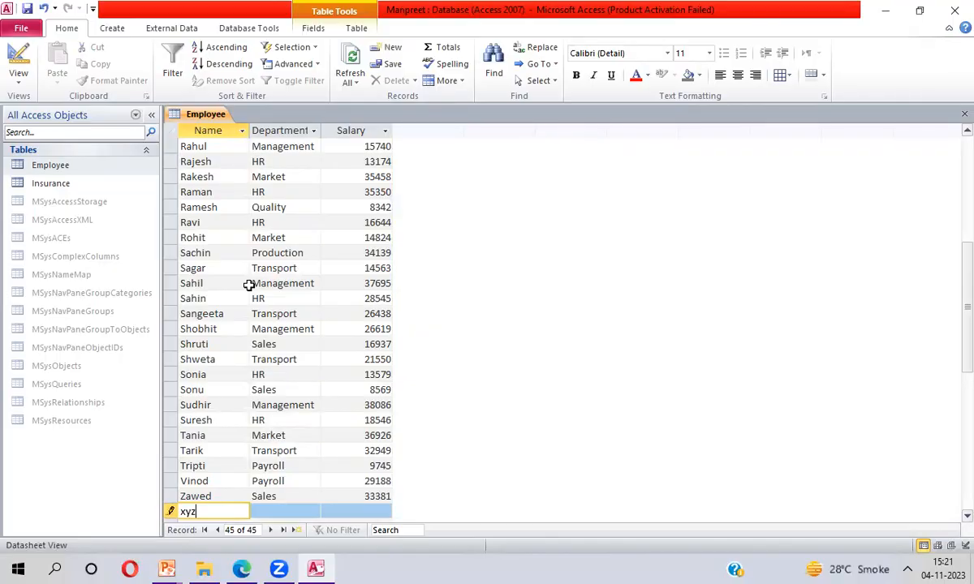
pyautogui.press('Tab')
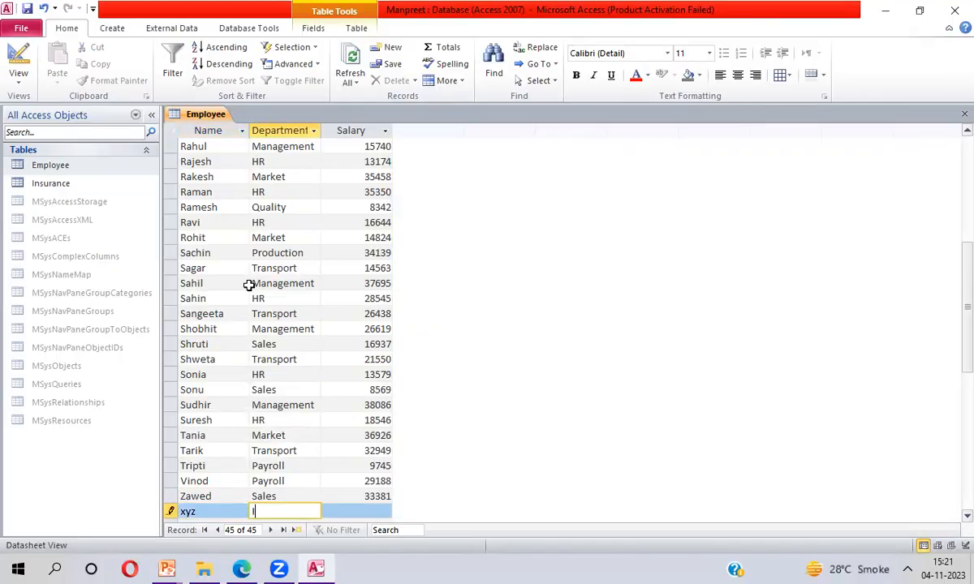
pyautogui.press('Tab')
pyautogui.write('23000')
pyautogui.press('Tab')
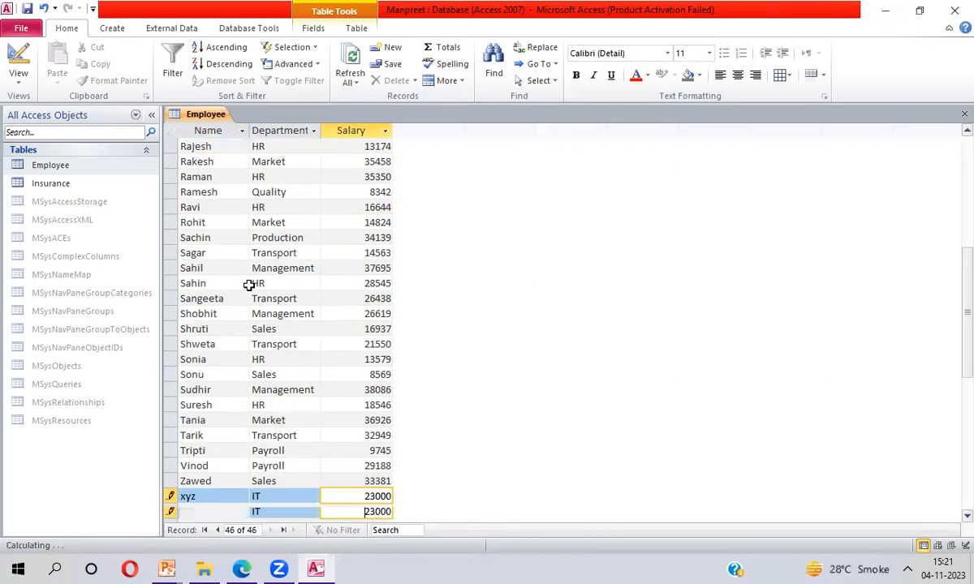
# - Add another Employee record with name Kyle, department Analytics and salary 34000
pyautogui.write('Kyle')
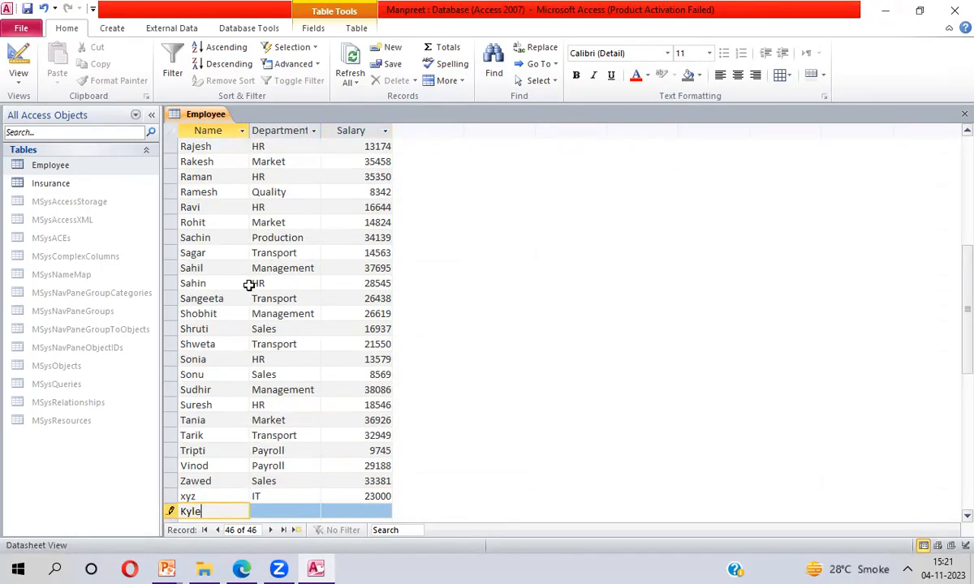
pyautogui.press('Tab')
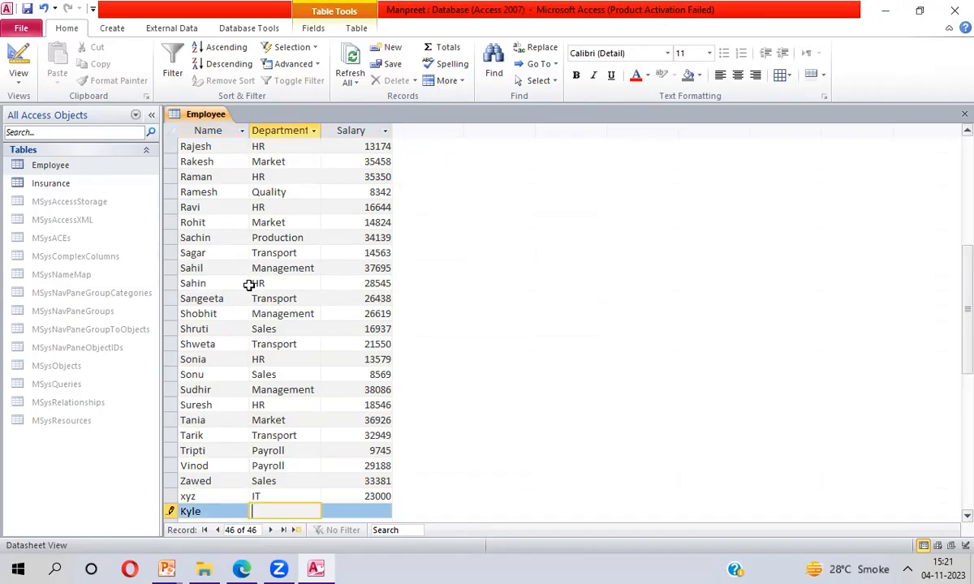
pyautogui.write('Analytics')
pyautogui.press('Tab')
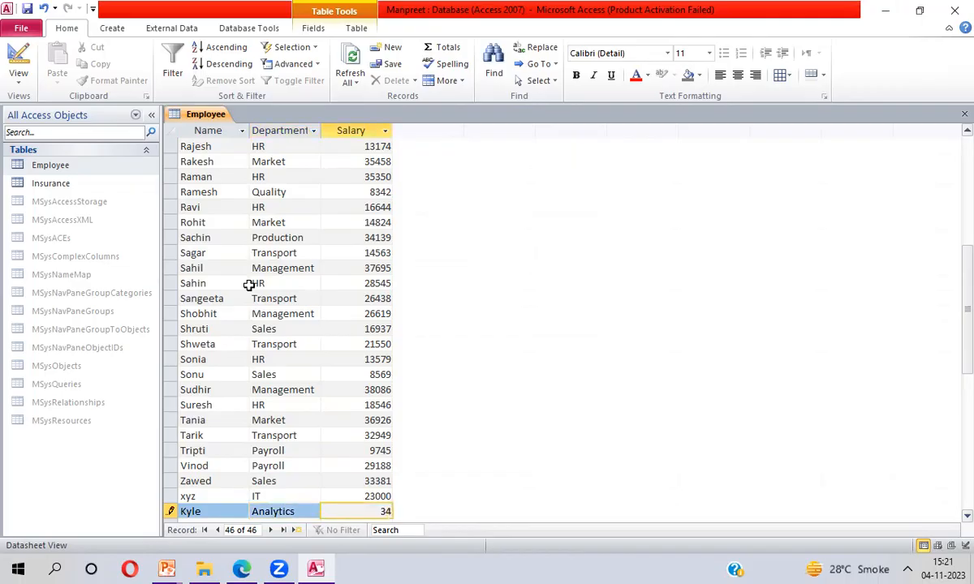
pyautogui.write('34000')
# - Close Access and start Excel, dismissing the activation wizard
pyautogui.click(953, 15)
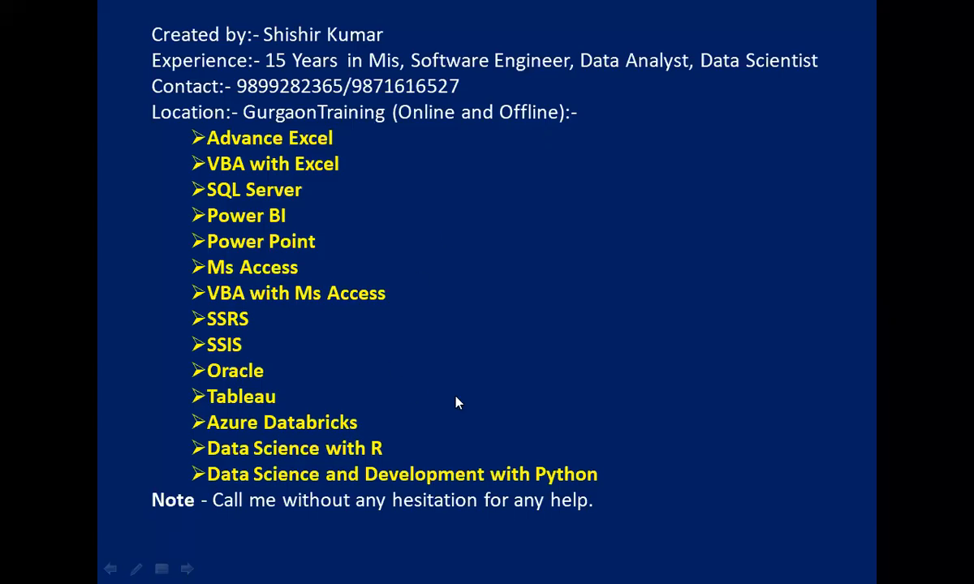
pyautogui.press('super+d')
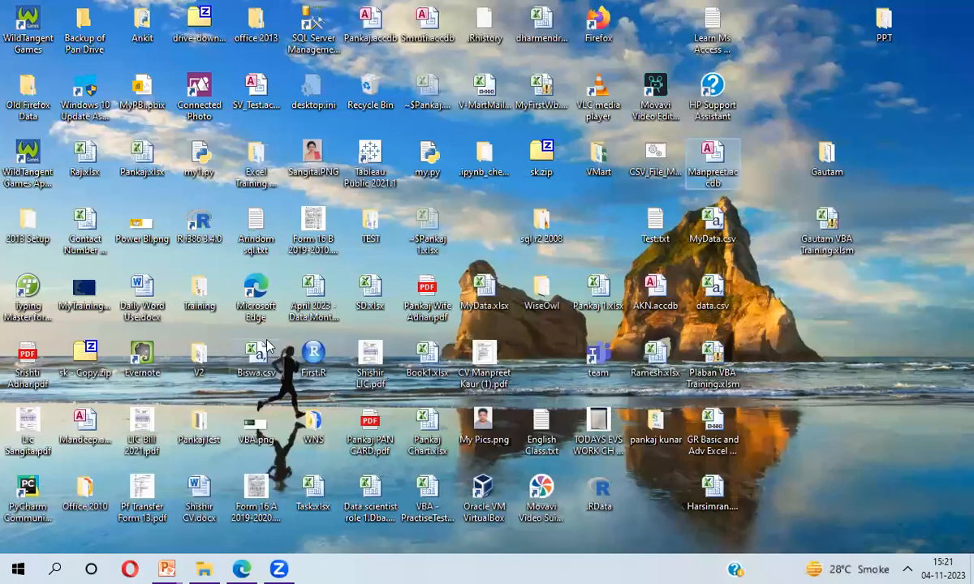
pyautogui.click(254, 221)
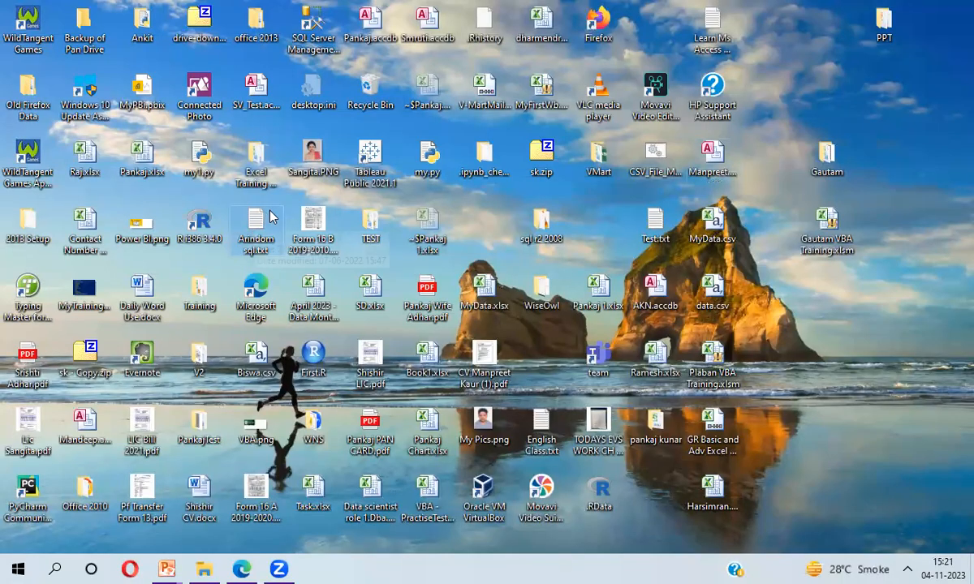
pyautogui.click(56, 568)
pyautogui.write('excel')
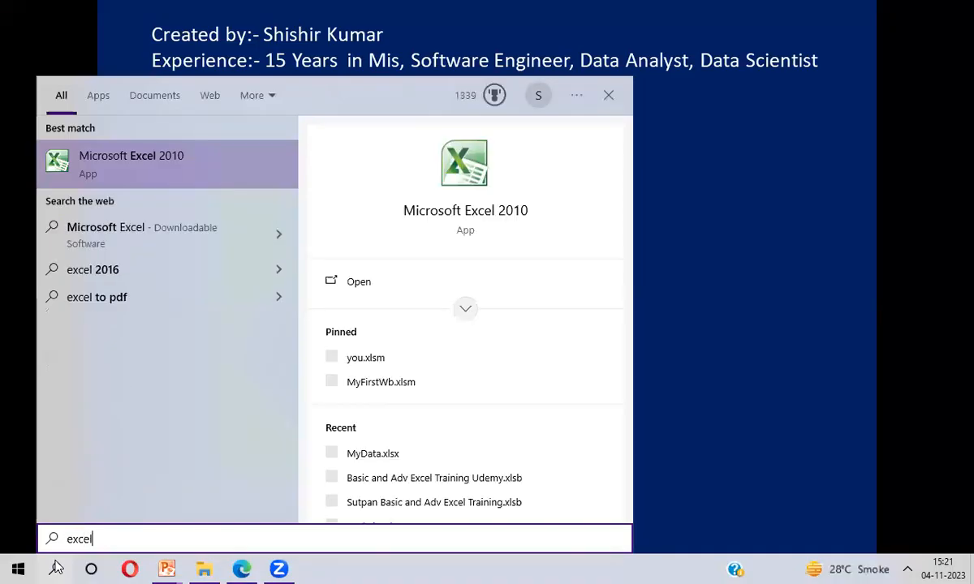
pyautogui.press('Return')
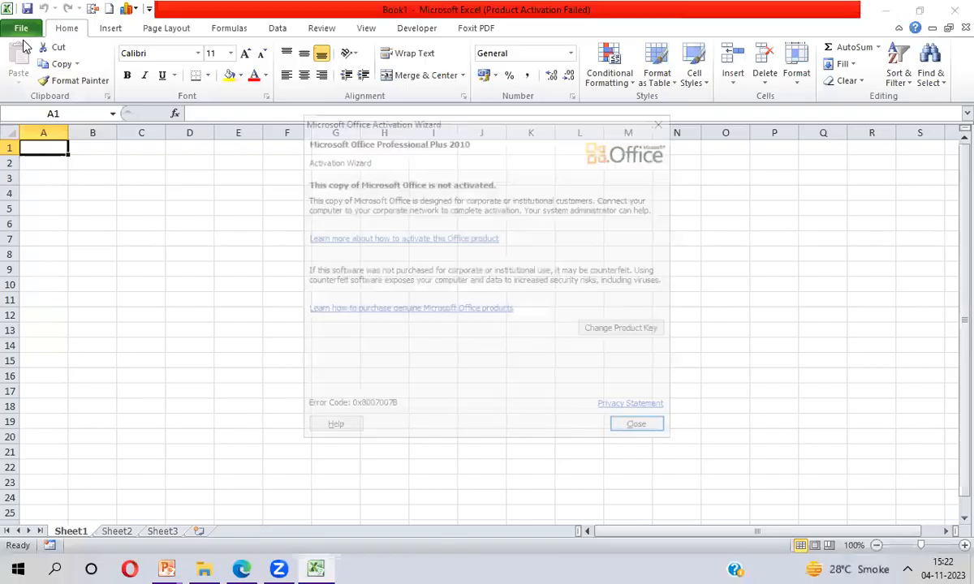
pyautogui.click(643, 429)
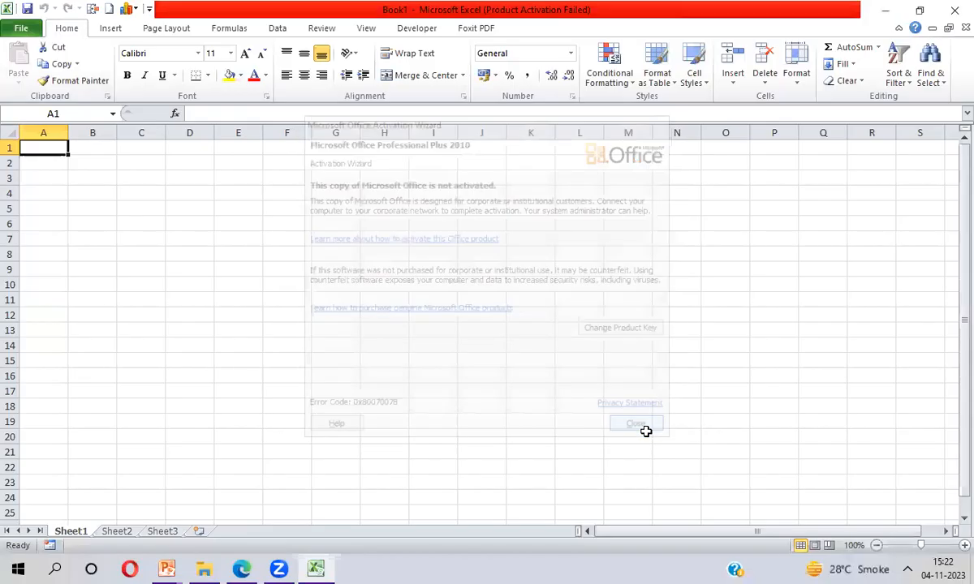
# - Open the MyData workbook from the recent workbooks and enable its data connections
pyautogui.click(21, 29)
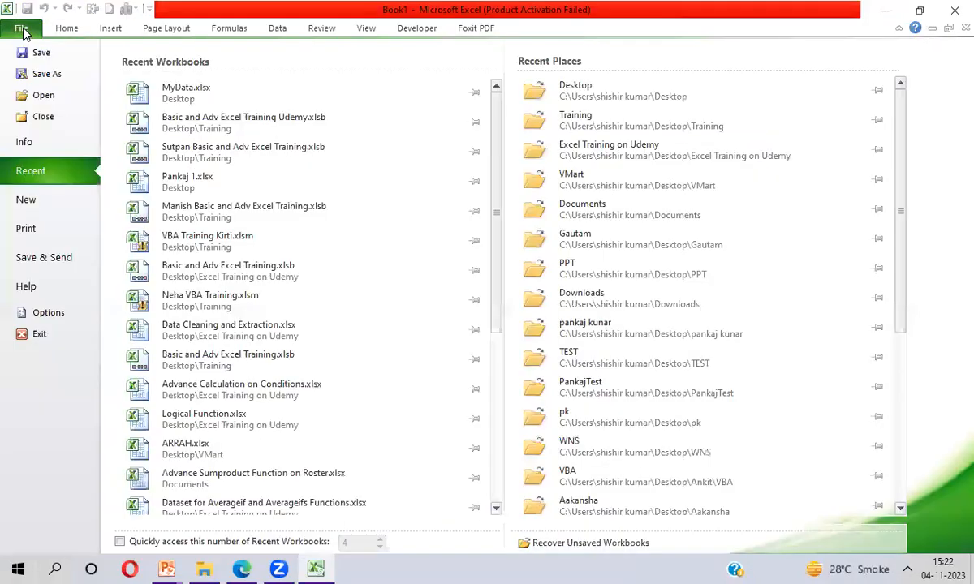
pyautogui.click(45, 97)
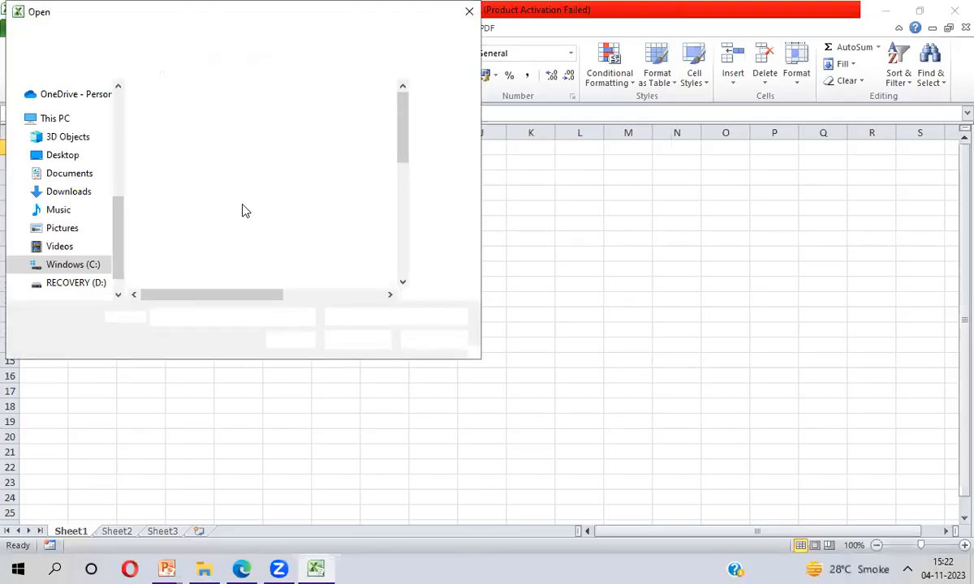
pyautogui.click(438, 340)
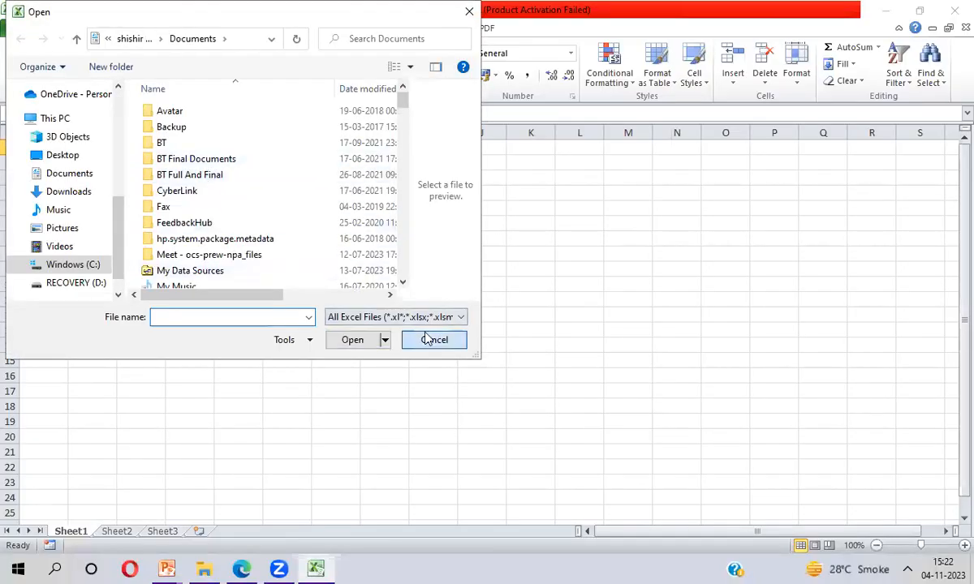
pyautogui.click(21, 30)
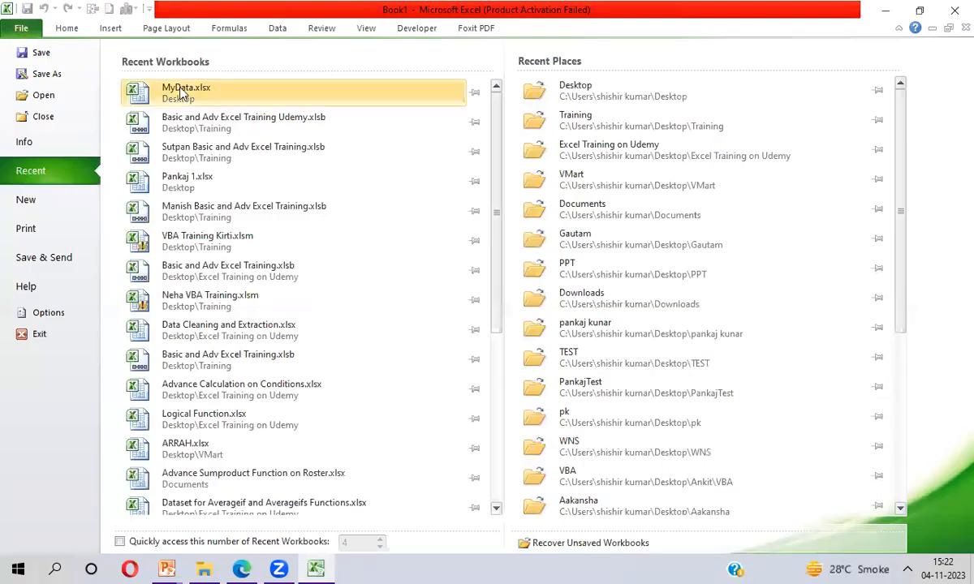
pyautogui.click(202, 86)
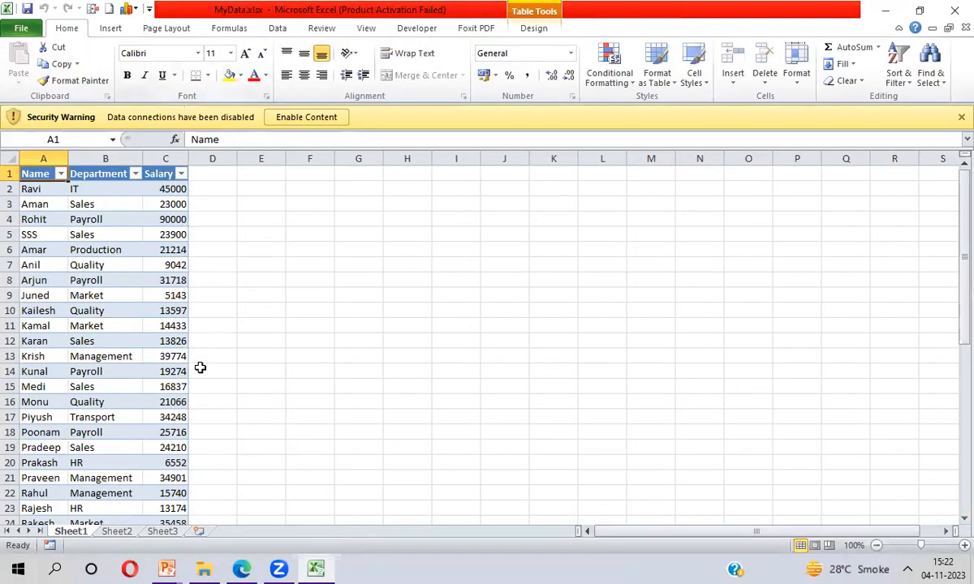
pyautogui.click(312, 117)
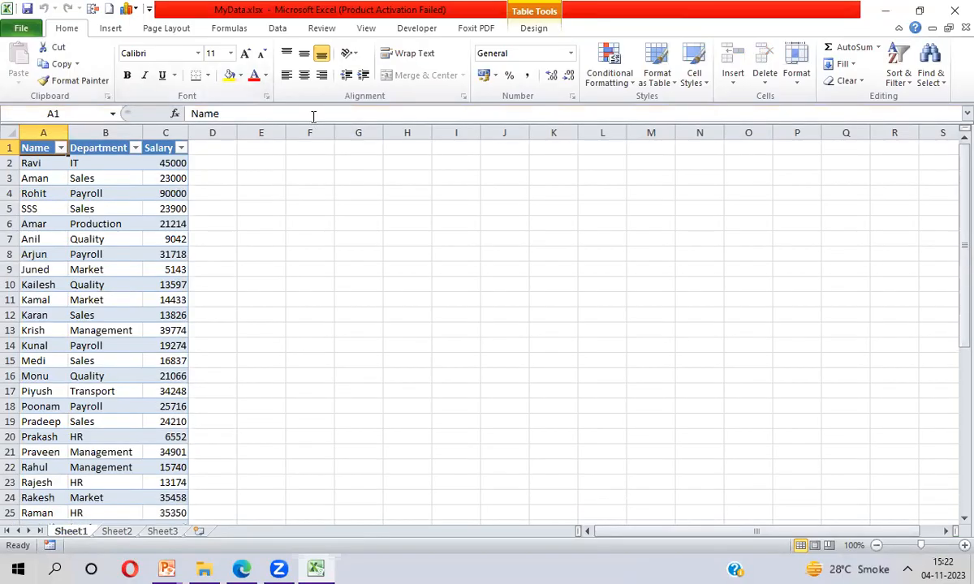
# - Examine the last rows of the imported Employee table in the worksheet
pyautogui.hotkey('ctrl', 'Down')
pyautogui.press('Down')
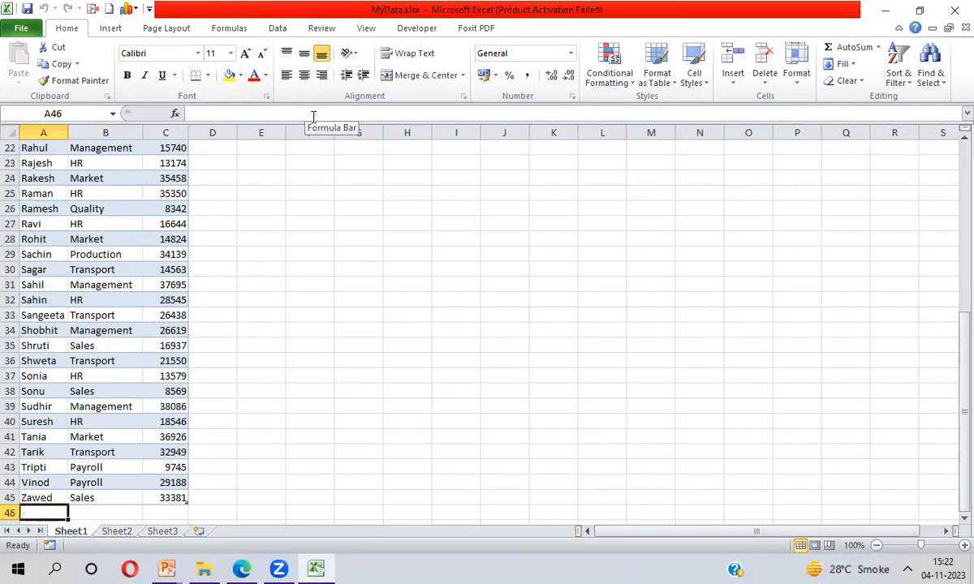
pyautogui.press('Up')
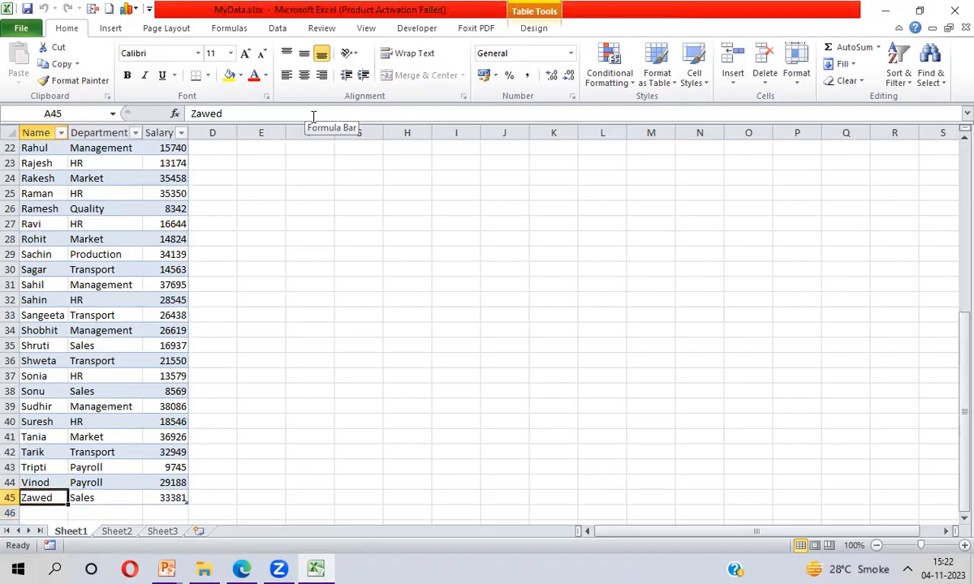
pyautogui.hotkey('ctrl', 'Up')
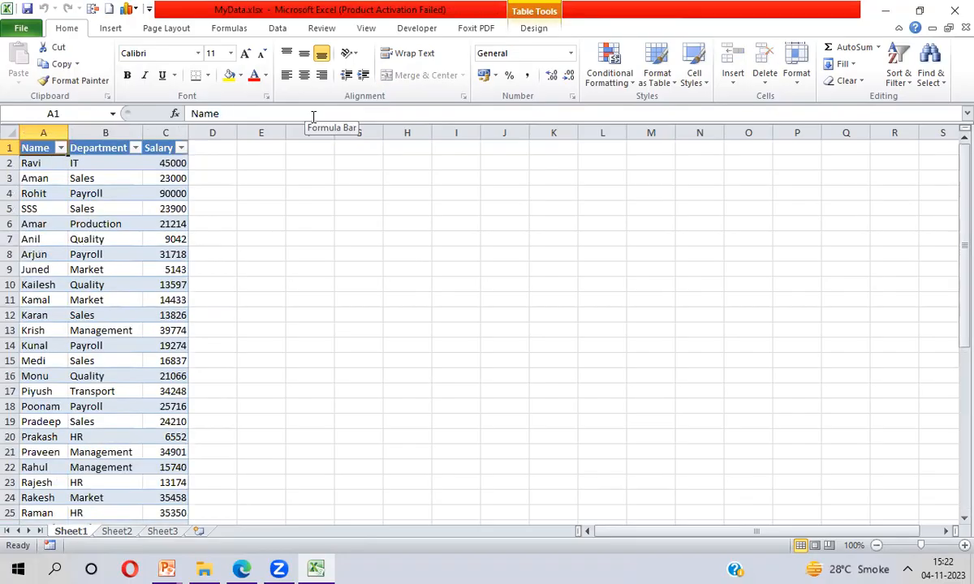
pyautogui.hotkey('ctrl', 'Down')
pyautogui.press('Down')
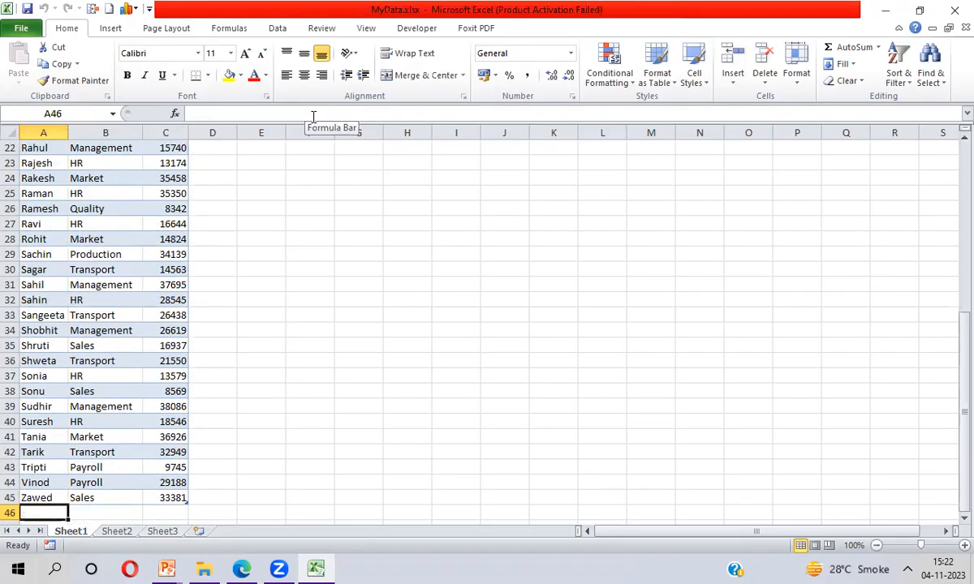
pyautogui.press('Up')
pyautogui.press('Down')
pyautogui.press('Up')
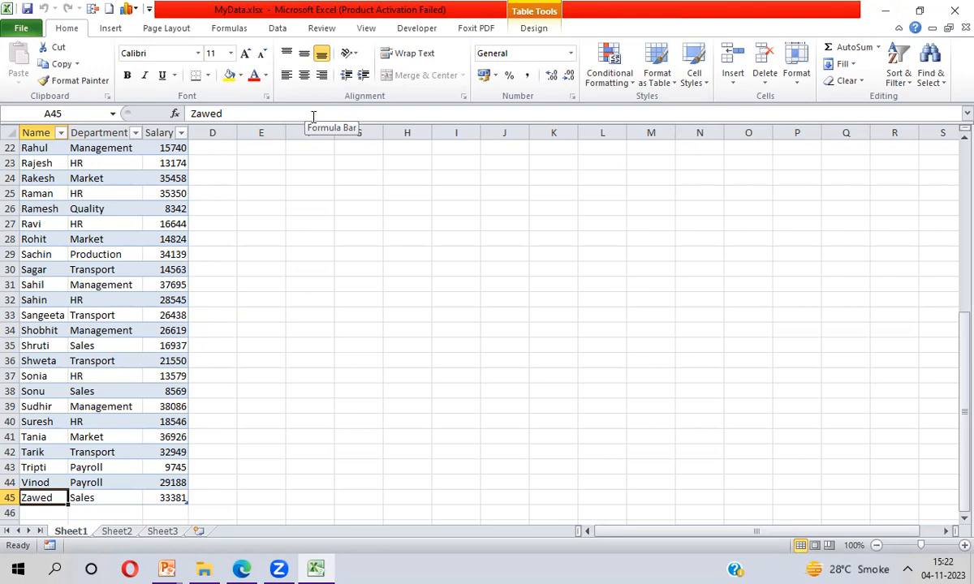
pyautogui.press('Down')
pyautogui.press('Down')
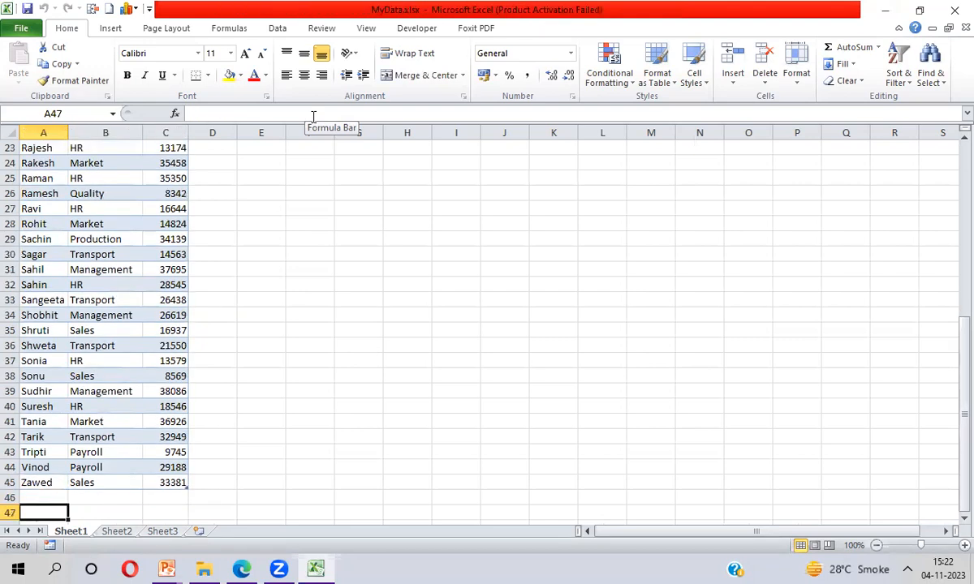
pyautogui.press('Up')
pyautogui.press('Up')
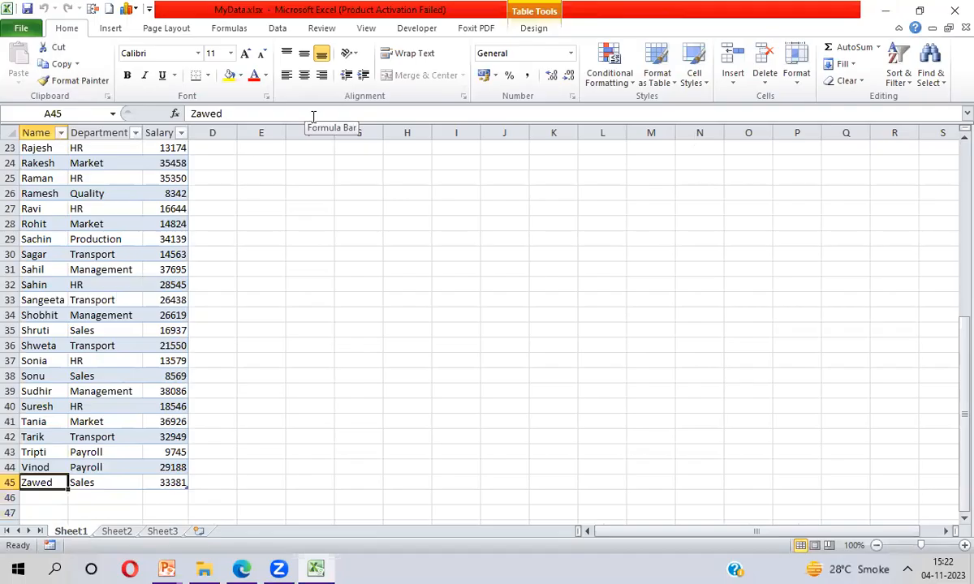
pyautogui.hotkey('ctrl', 'Up')
pyautogui.press('Down')
pyautogui.hotkey('ctrl', 'Down')
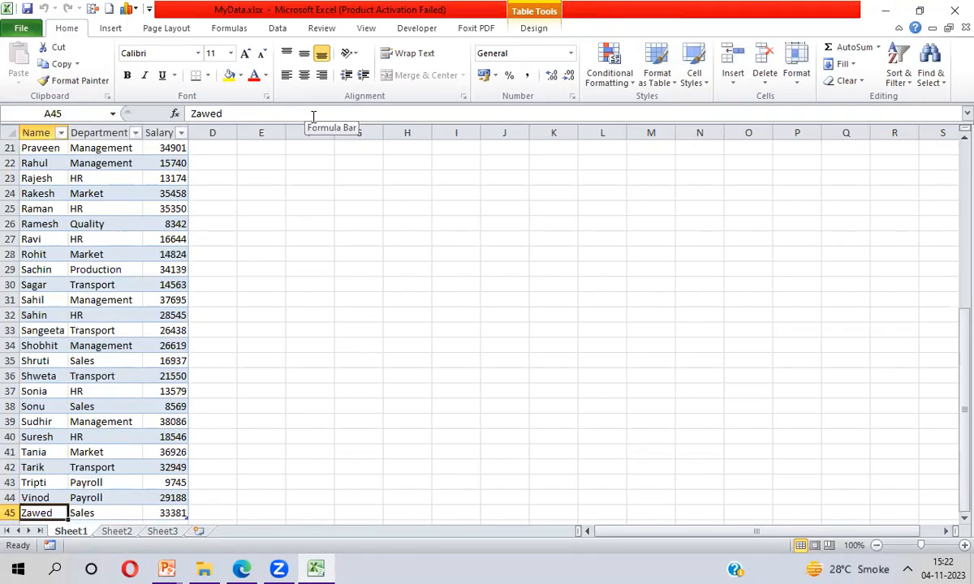
pyautogui.press('Down')
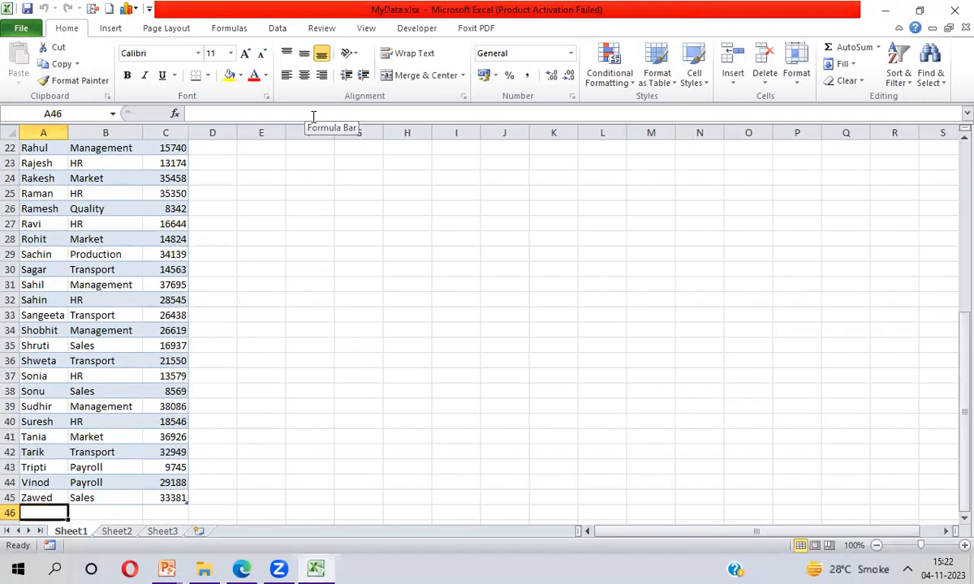
pyautogui.press('Up')
pyautogui.hotkey('ctrl', 'Up')
pyautogui.hotkey('ctrl', 'Down')
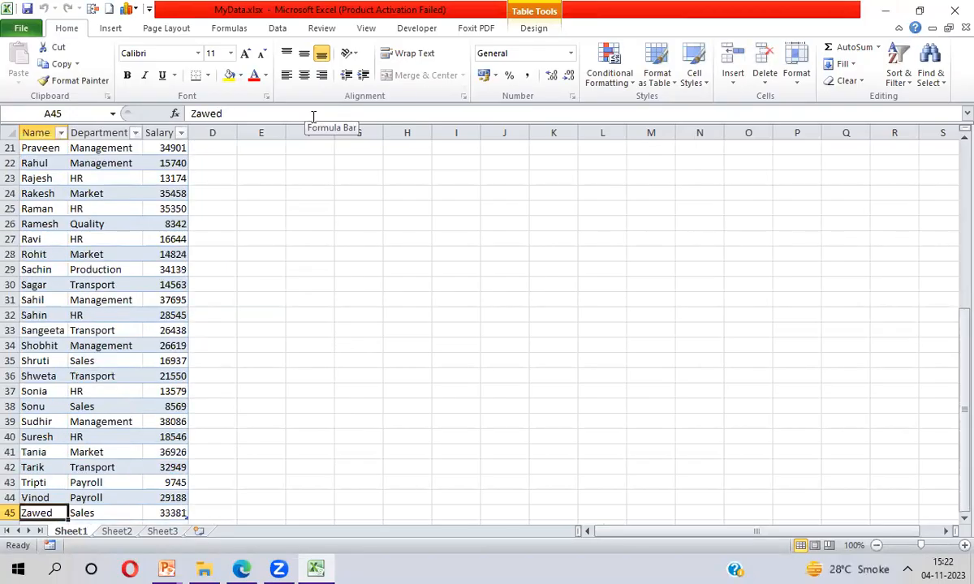
pyautogui.press('Up')
pyautogui.hotkey('ctrl', 'Up')
pyautogui.press('Down')
pyautogui.hotkey('ctrl', 'Down')
pyautogui.press('Down')
pyautogui.press('Down')
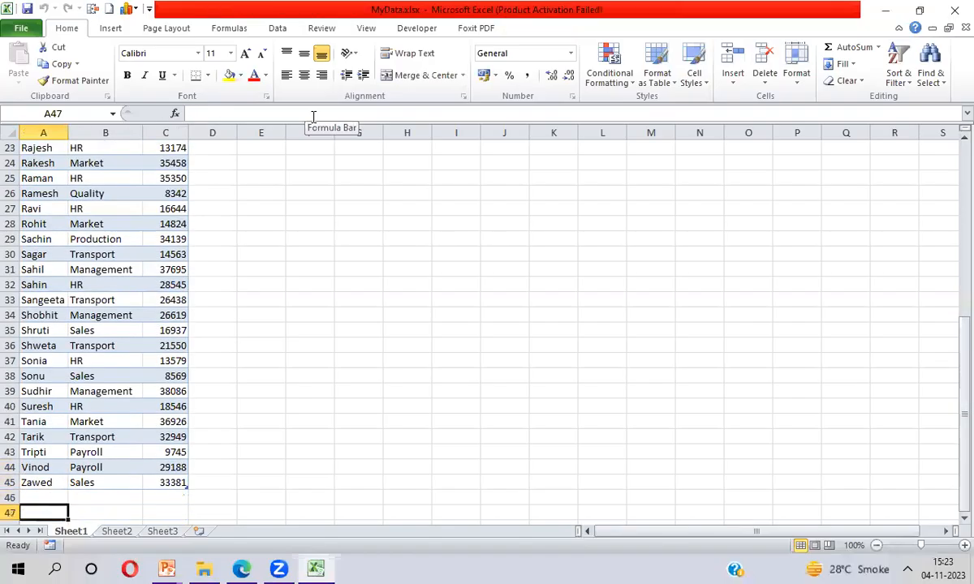
pyautogui.press('Down')
pyautogui.press('Up')
pyautogui.press('Up')
pyautogui.press('Up')
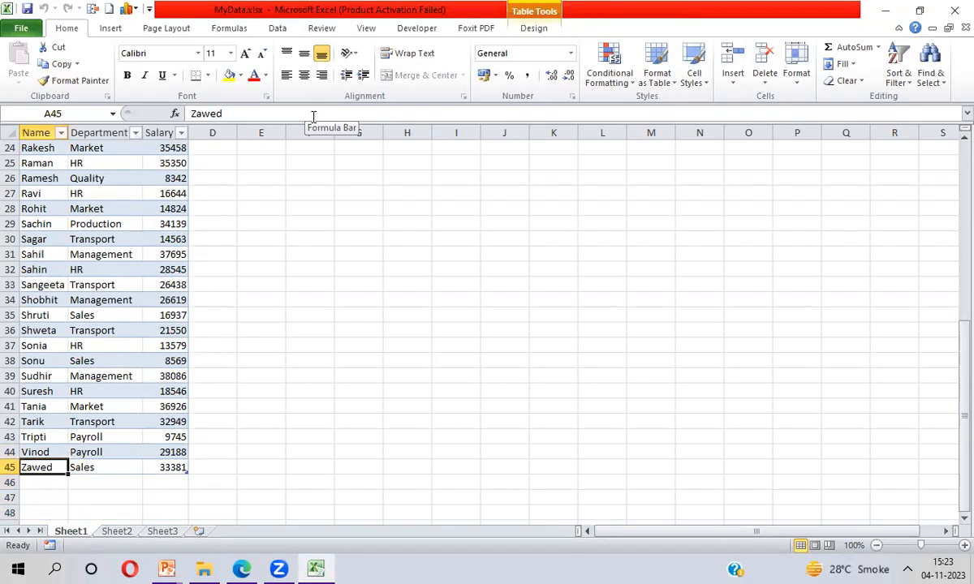
pyautogui.hotkey('ctrl', 'Up')
pyautogui.hotkey('ctrl', 'Down')
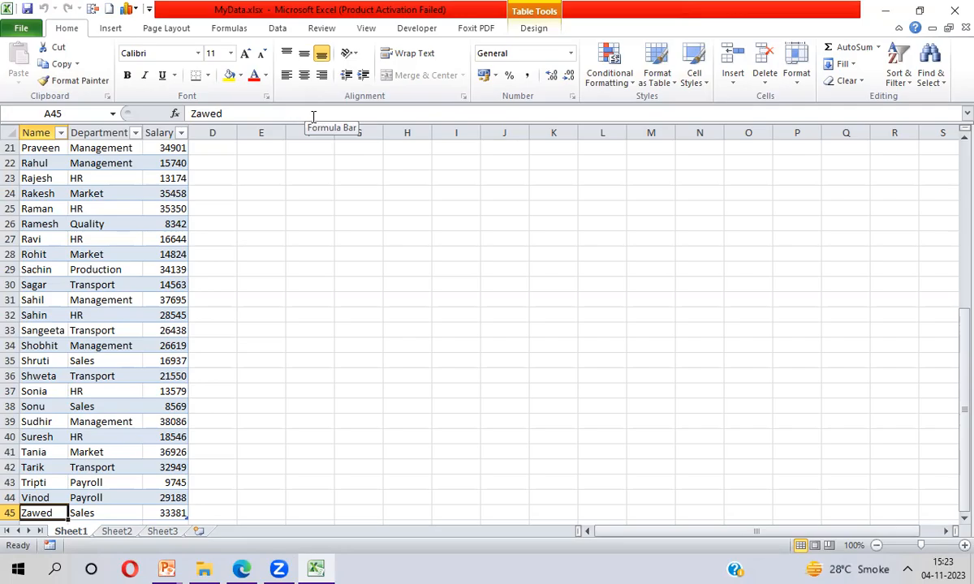
pyautogui.hotkey('ctrl', 'Up')
pyautogui.press('Down')
pyautogui.press('Up')
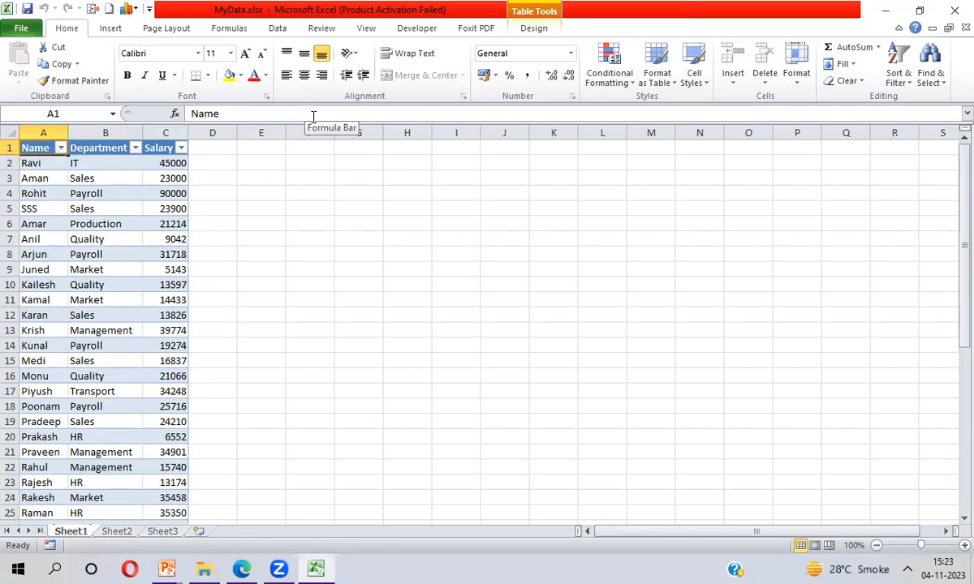
# - Refresh the imported table's data connection to pull in the new Access records
pyautogui.hotkey('alt', 'i')
pyautogui.press('r')
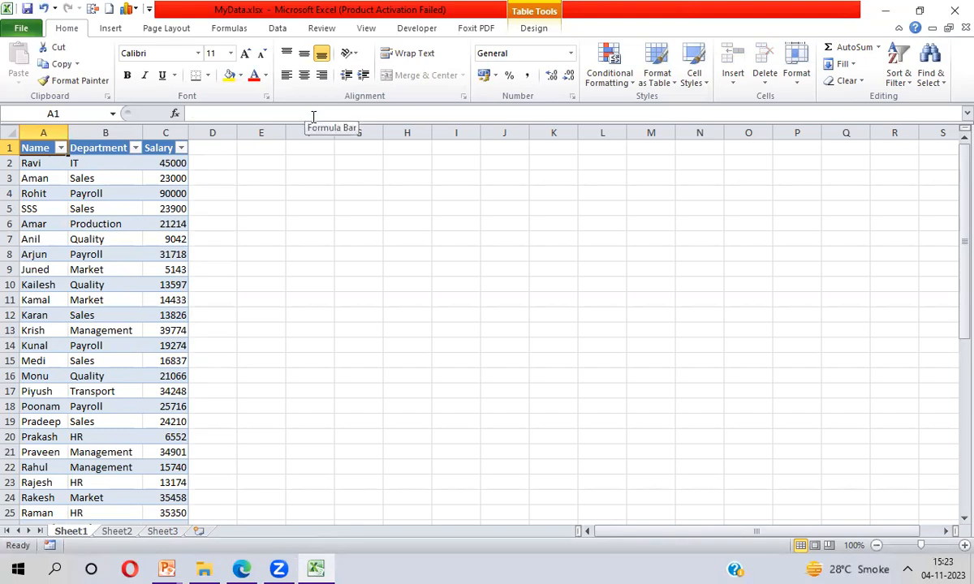
pyautogui.hotkey('ctrl', 'Down')
pyautogui.press('Down')
pyautogui.press('Up')
pyautogui.press('Up')
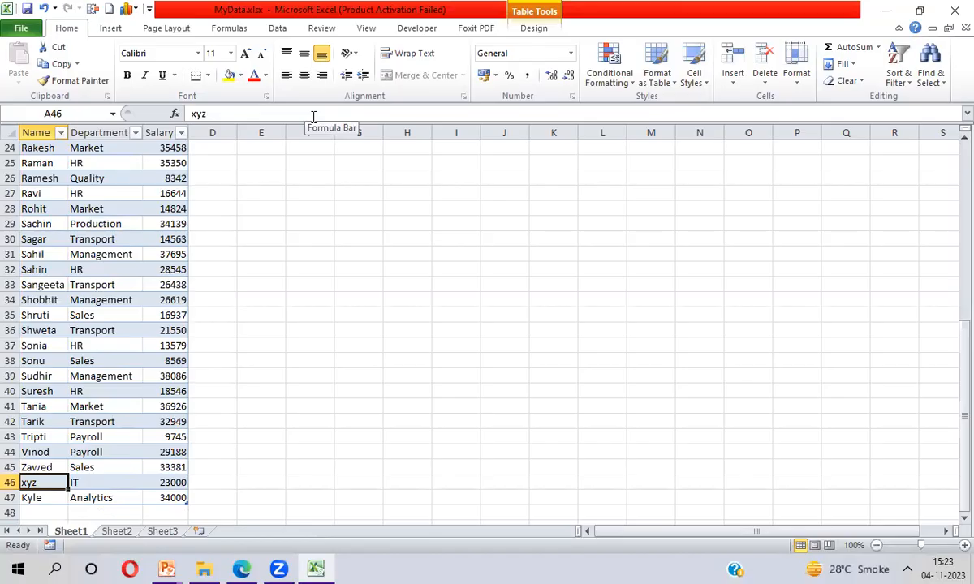
# - Highlight the two newly added rows at the end of the table, then return to the top
pyautogui.hotkey('shift', 'Right')
pyautogui.hotkey('shift', 'Right')
pyautogui.hotkey('shift', 'Down')
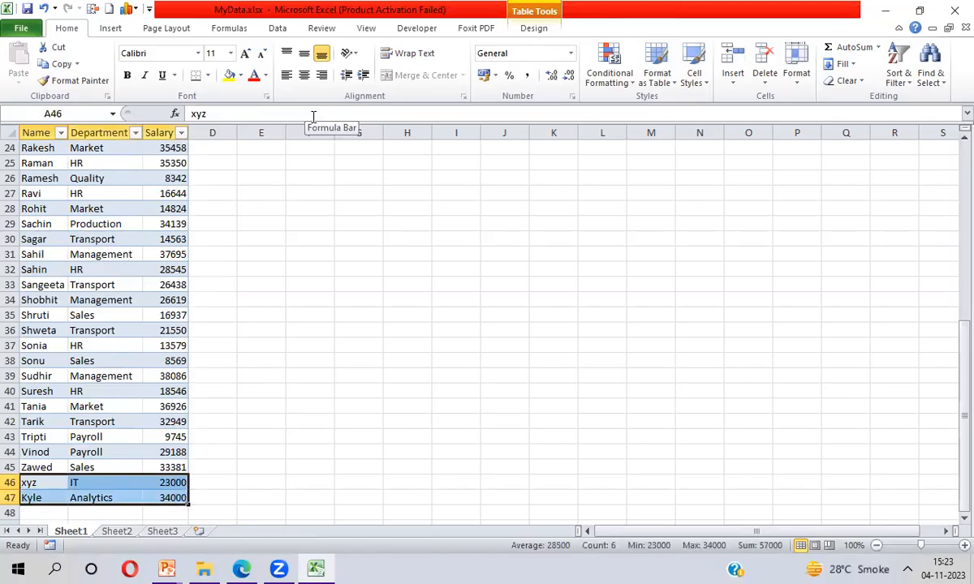
pyautogui.hotkey('ctrl', 'Home')
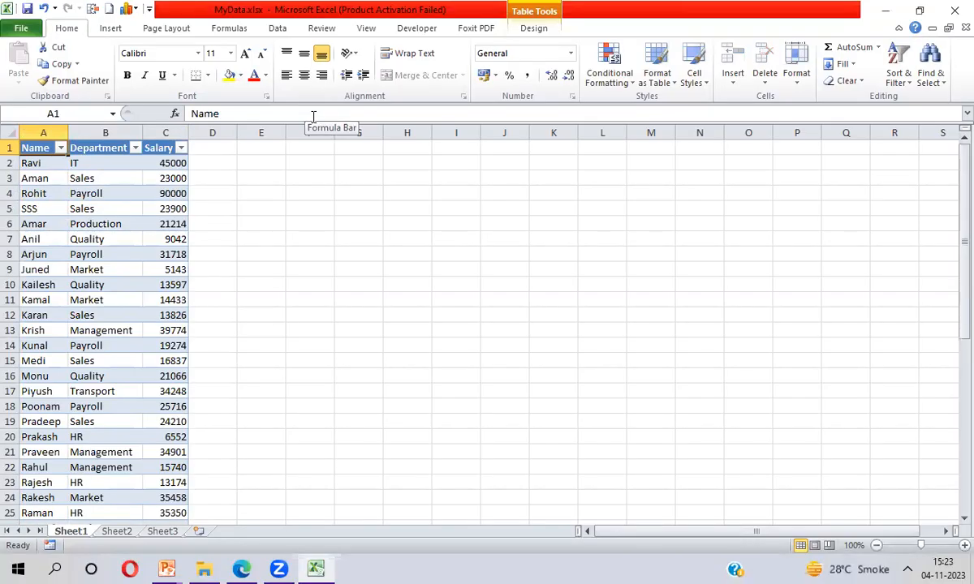